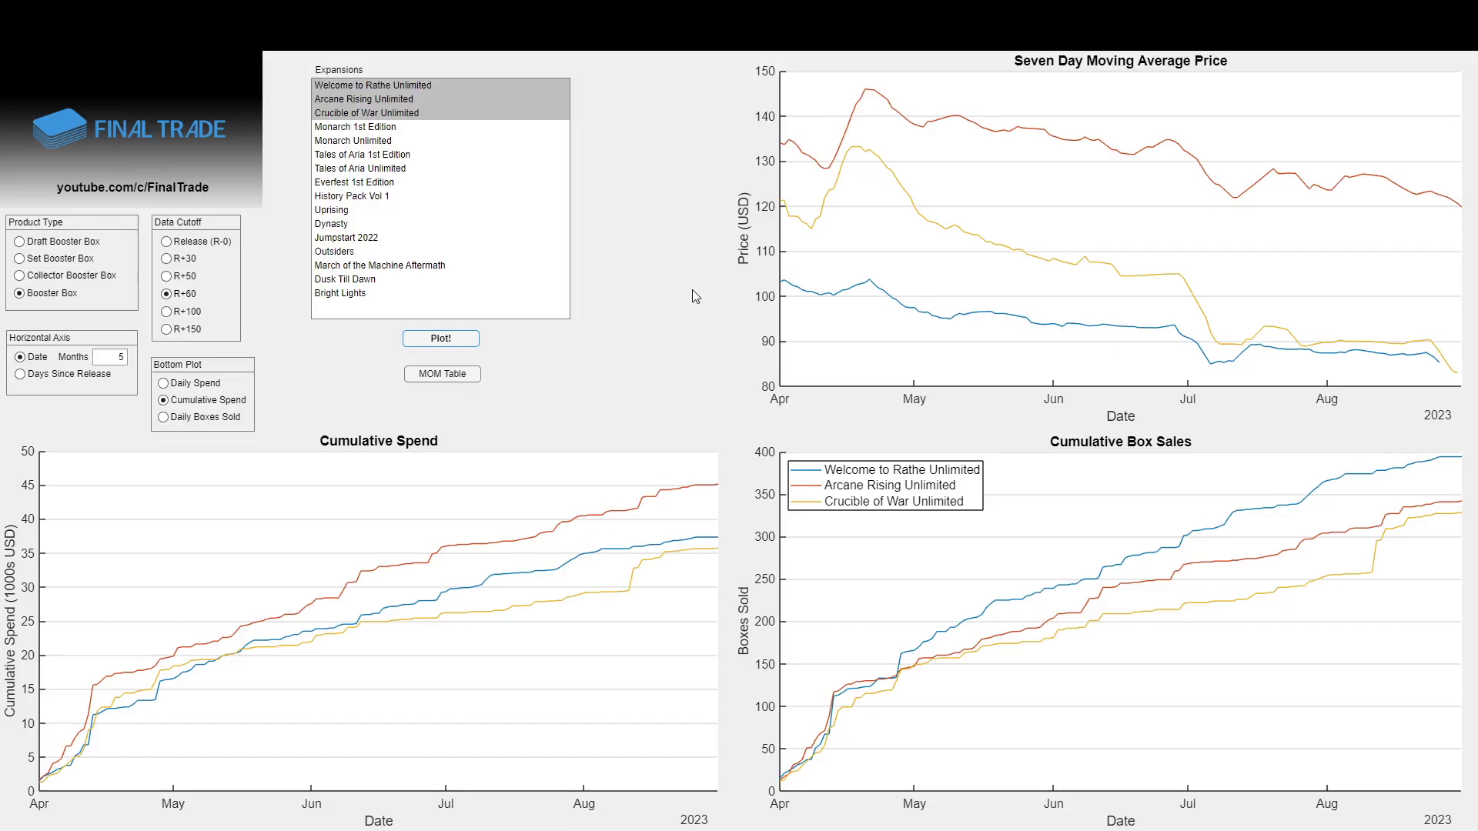
Open the month-over-month table and check Welcome to Rathe's boxes: 63 July, 30 August, -52%.
left_click(454, 374)
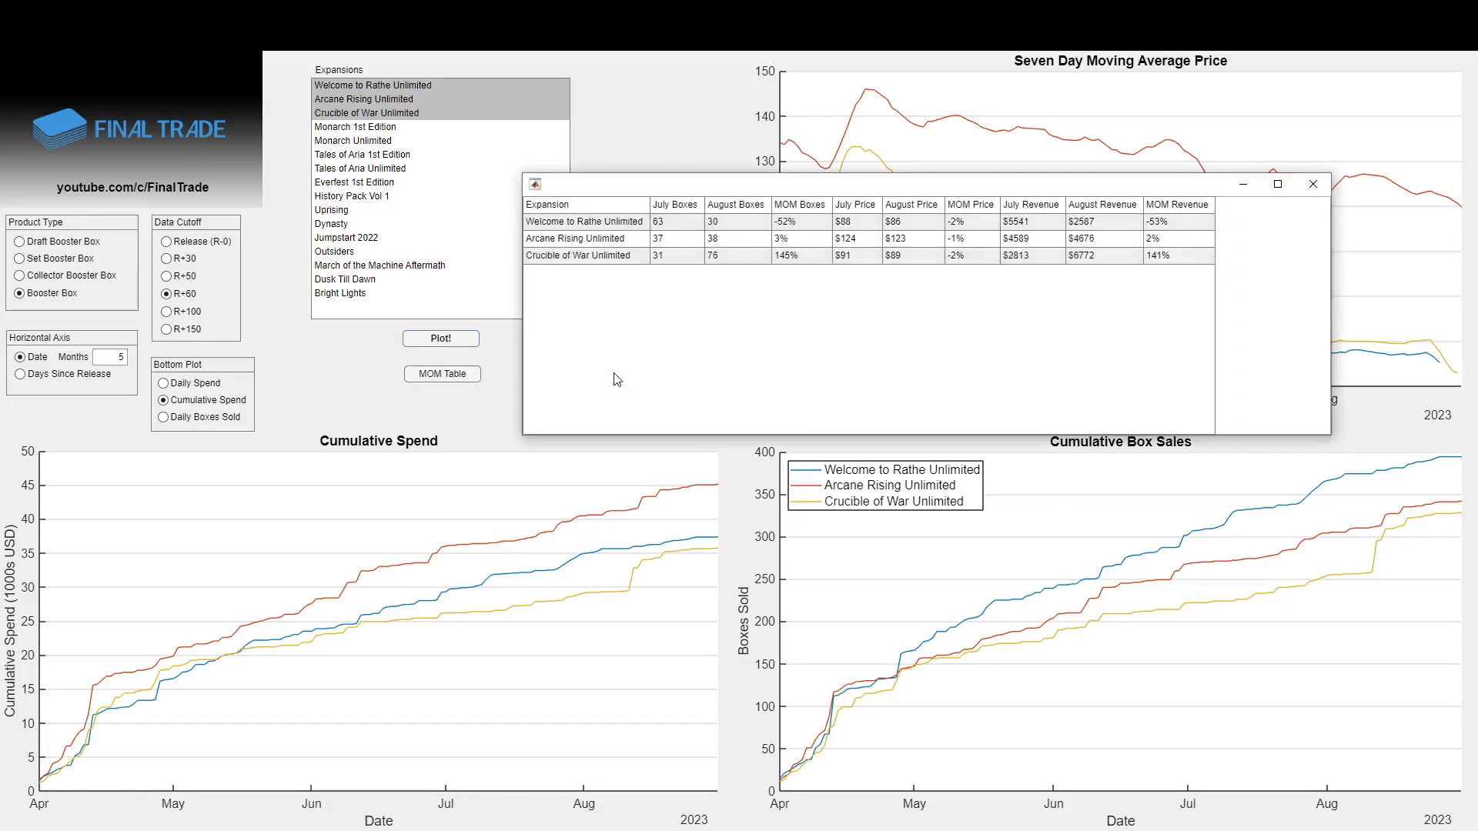
left_click_drag(668, 208, 818, 262)
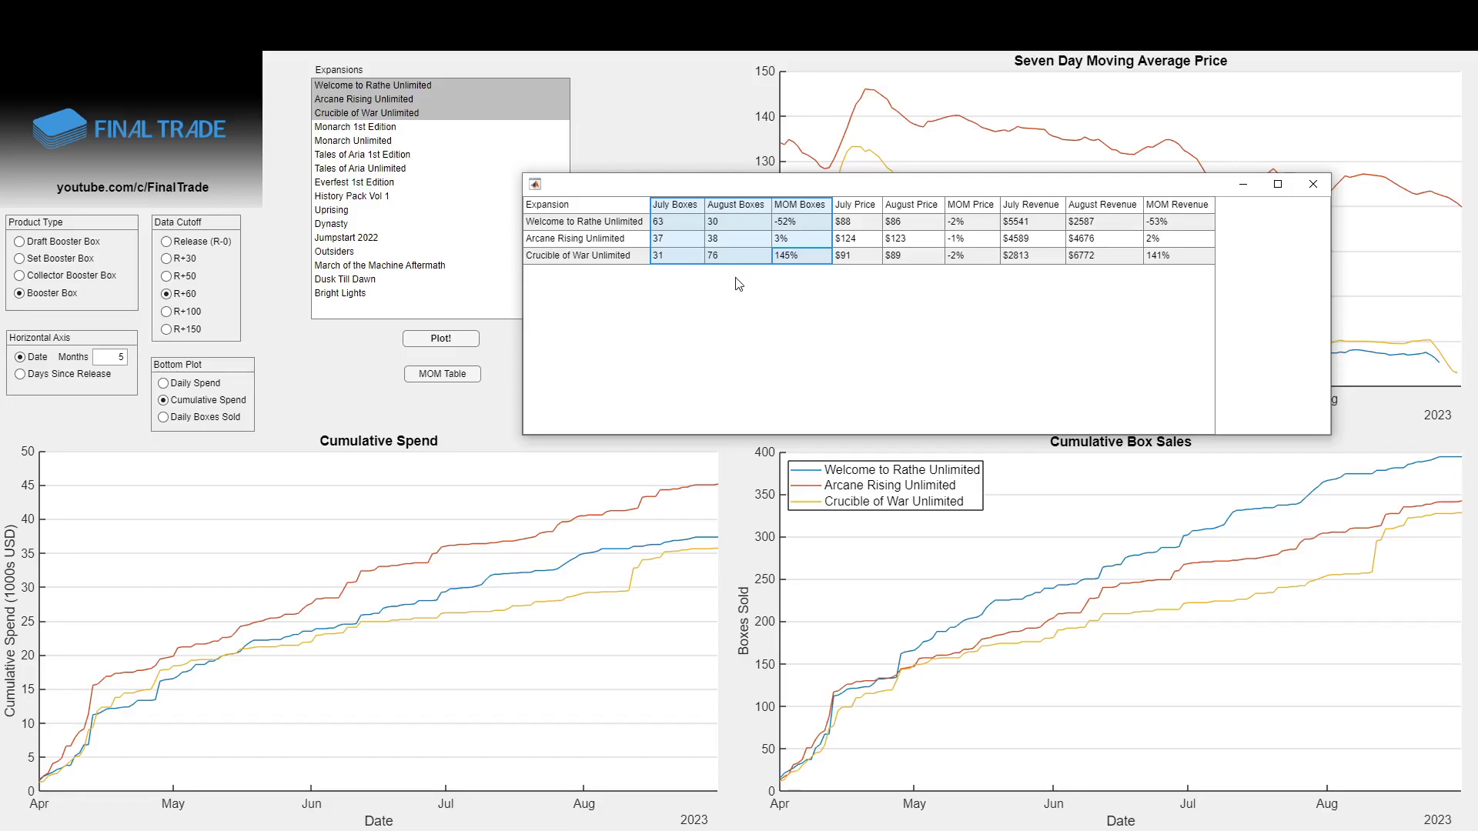
left_click(681, 224)
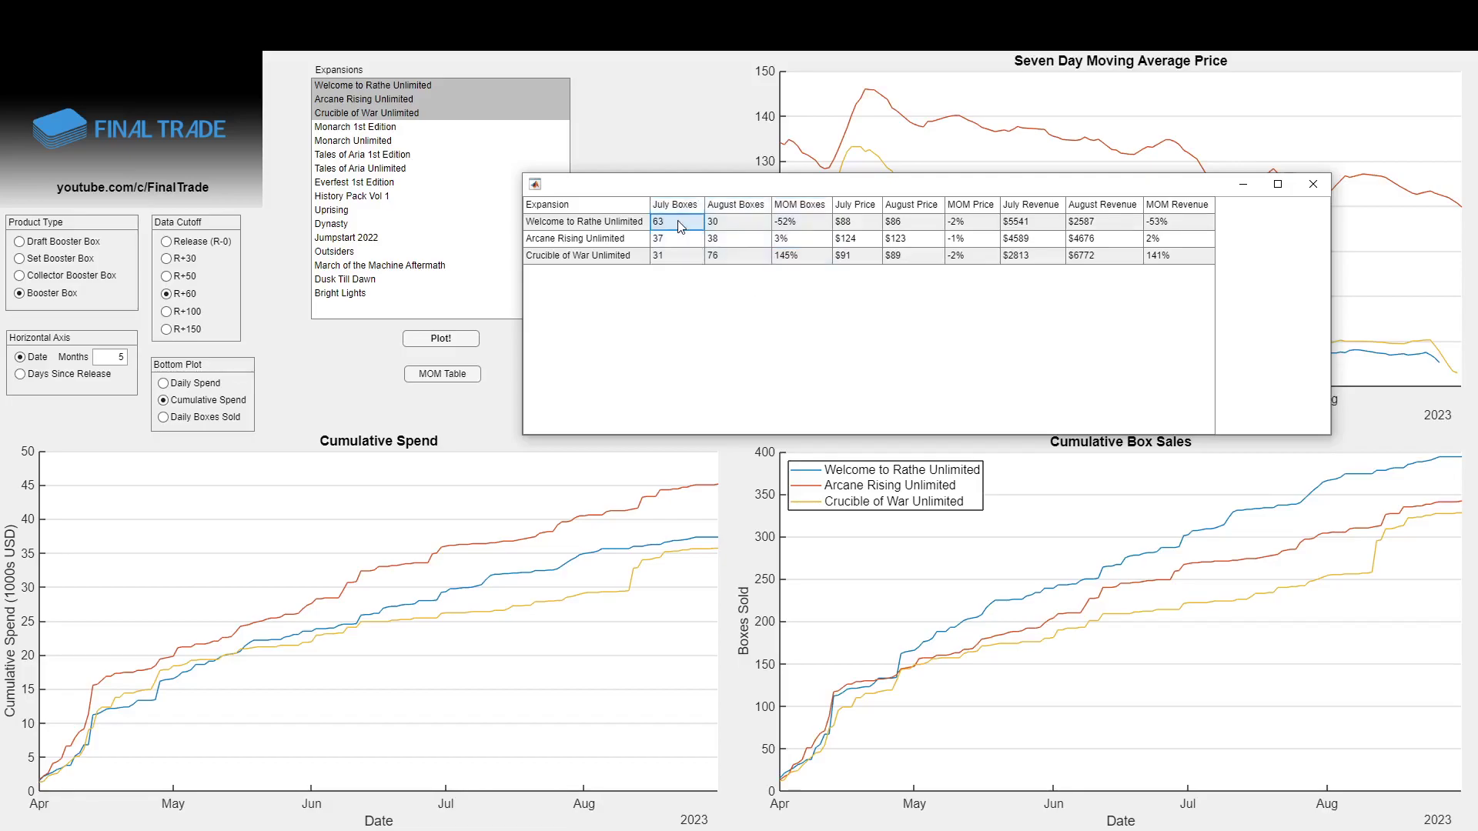
left_click(798, 227)
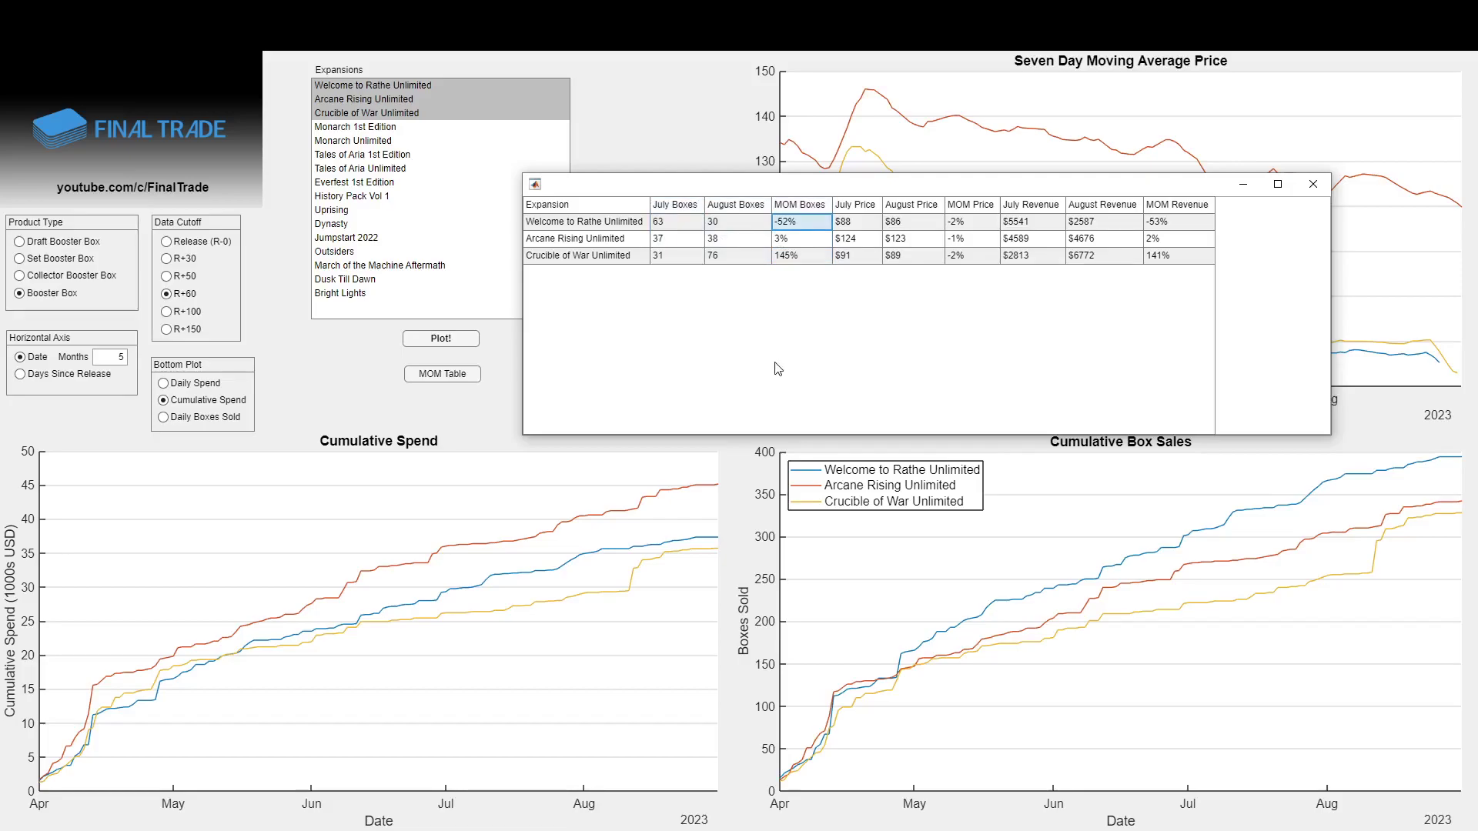
left_click(681, 228)
left_click(744, 226)
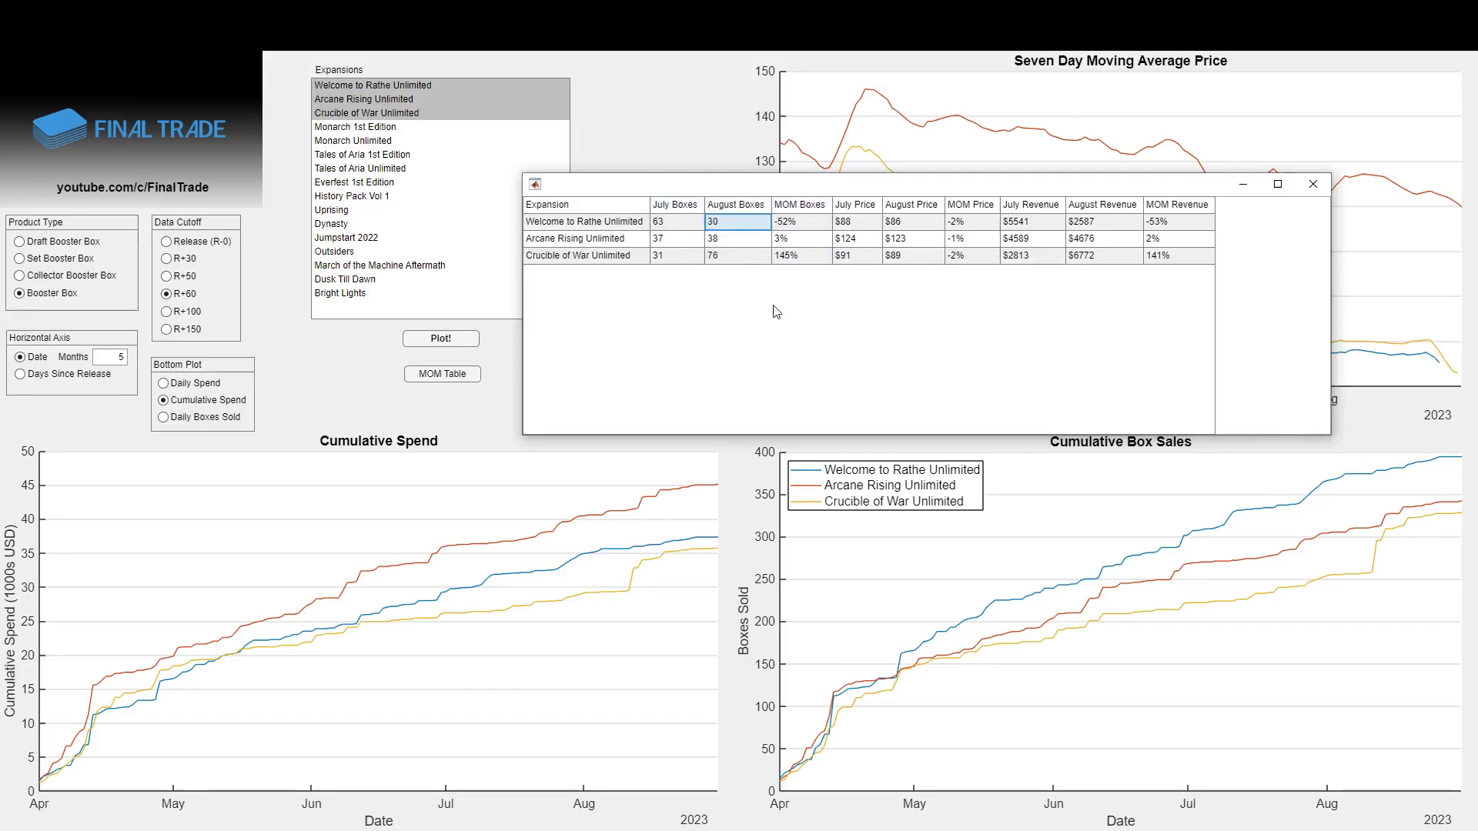
Check Crucible of War's box figures: 31 in July, 76 in August, up 145%.
mouse_move(685, 261)
left_mouse_down()
mouse_move(812, 277)
mouse_move(677, 264)
left_mouse_up()
left_click(809, 258)
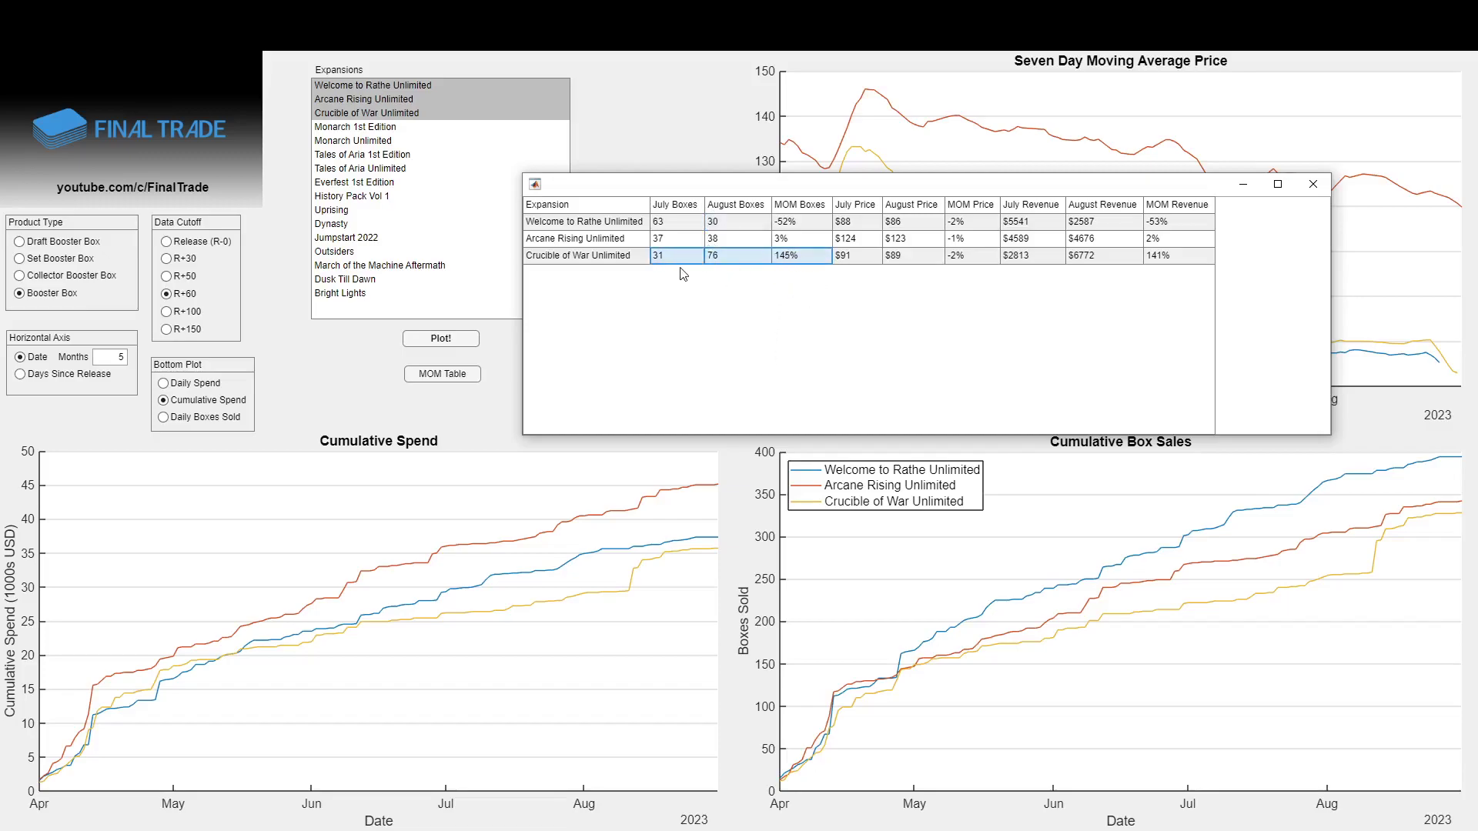
left_click(674, 261)
left_click(674, 261)
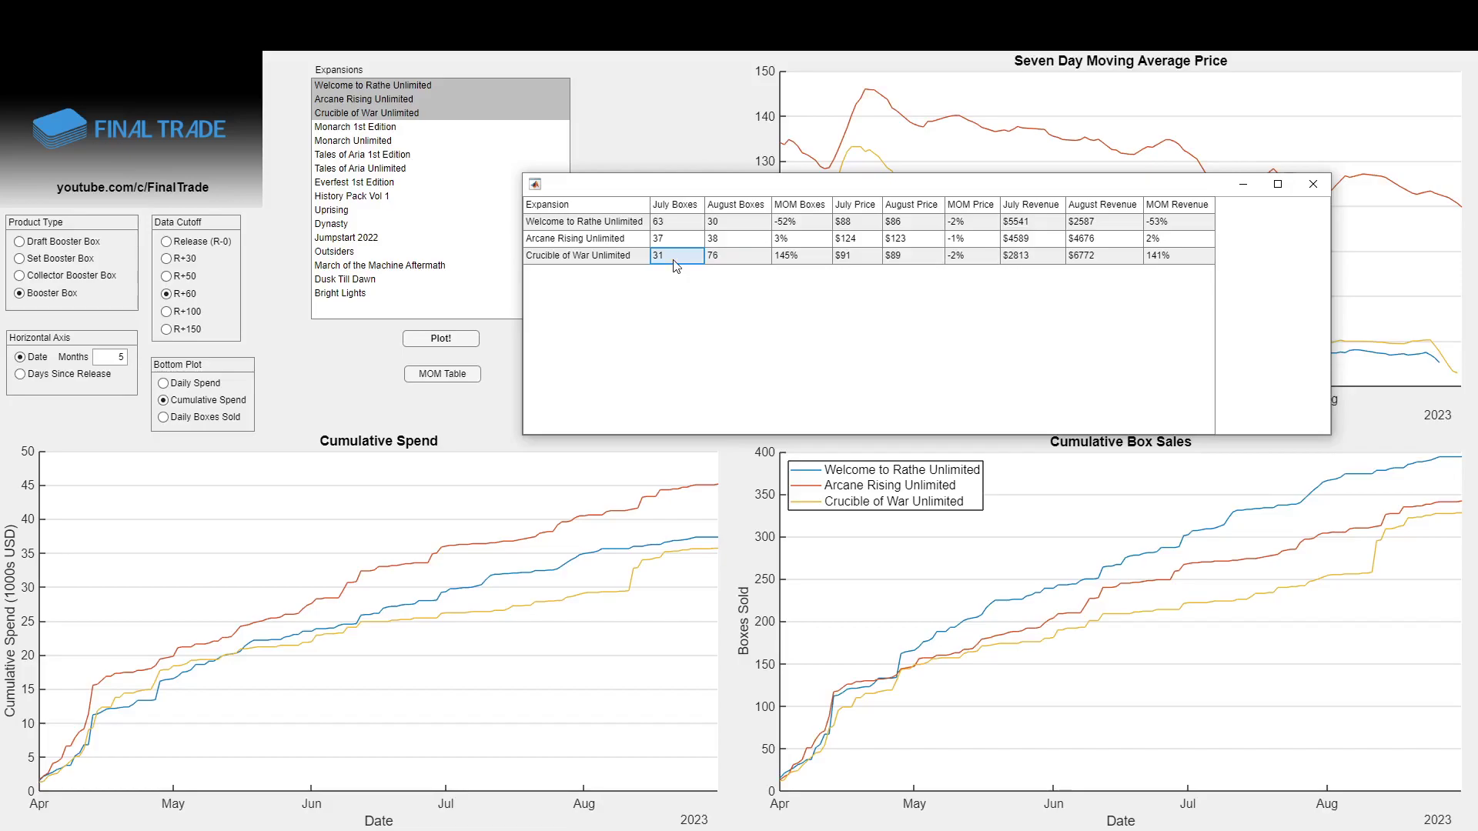
left_click(733, 260)
Plot Crucible of War Unlimited alone with daily boxes sold and label its 37-box spike on 12-Aug-2023.
left_click(1314, 184)
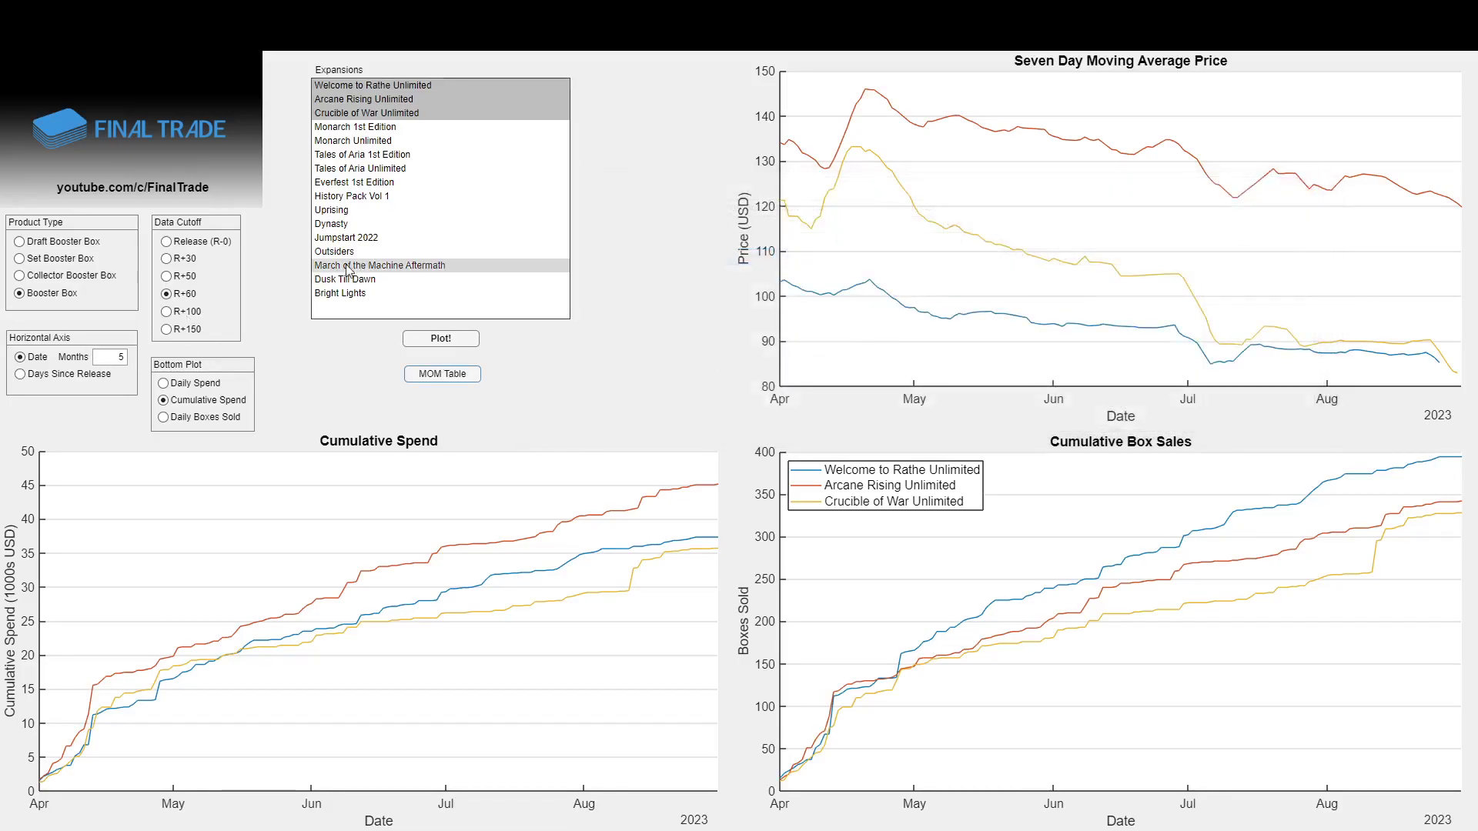
left_click(370, 112)
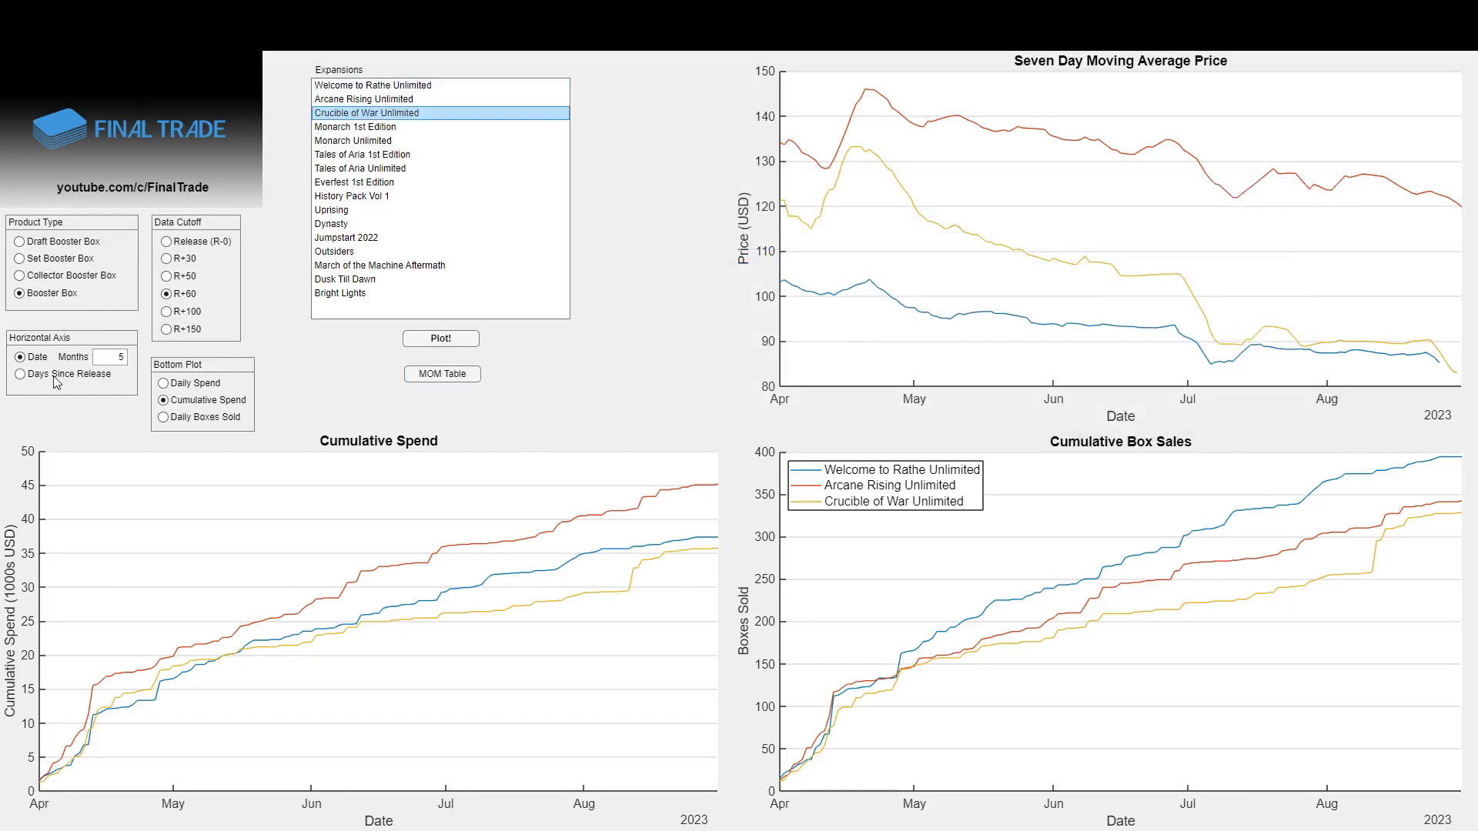
left_click(208, 417)
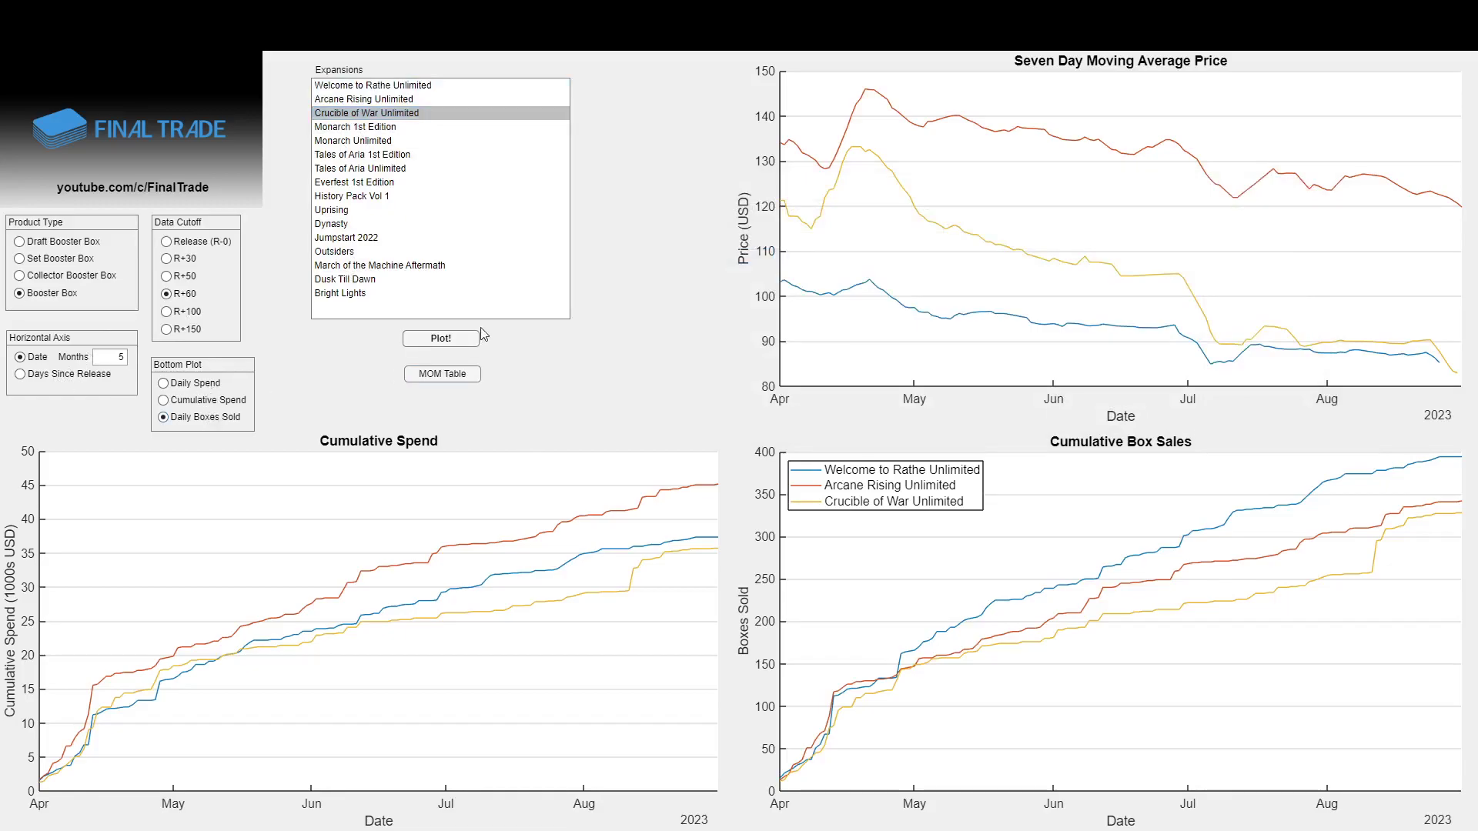
left_click(460, 339)
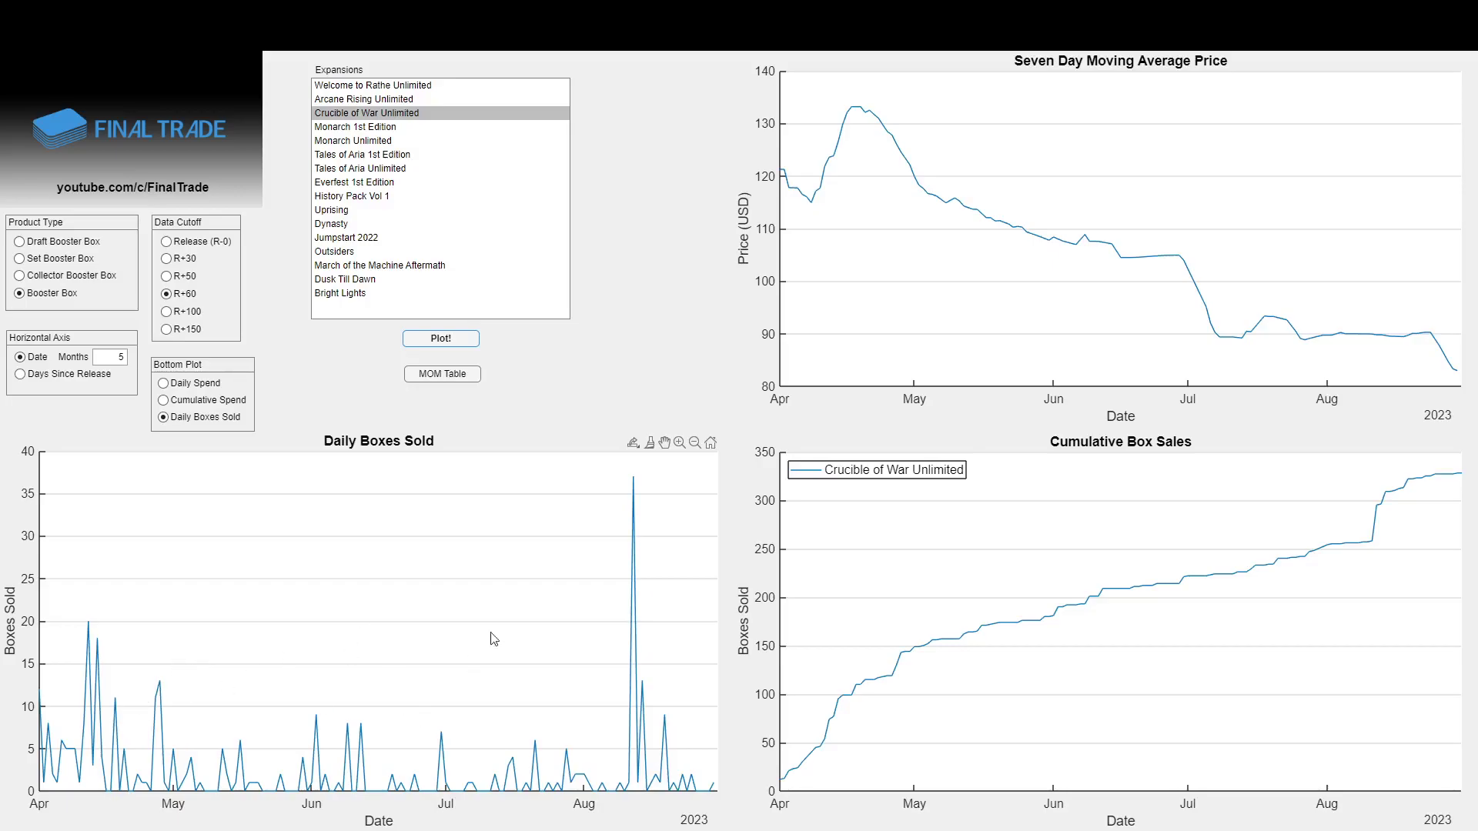
left_click(632, 508)
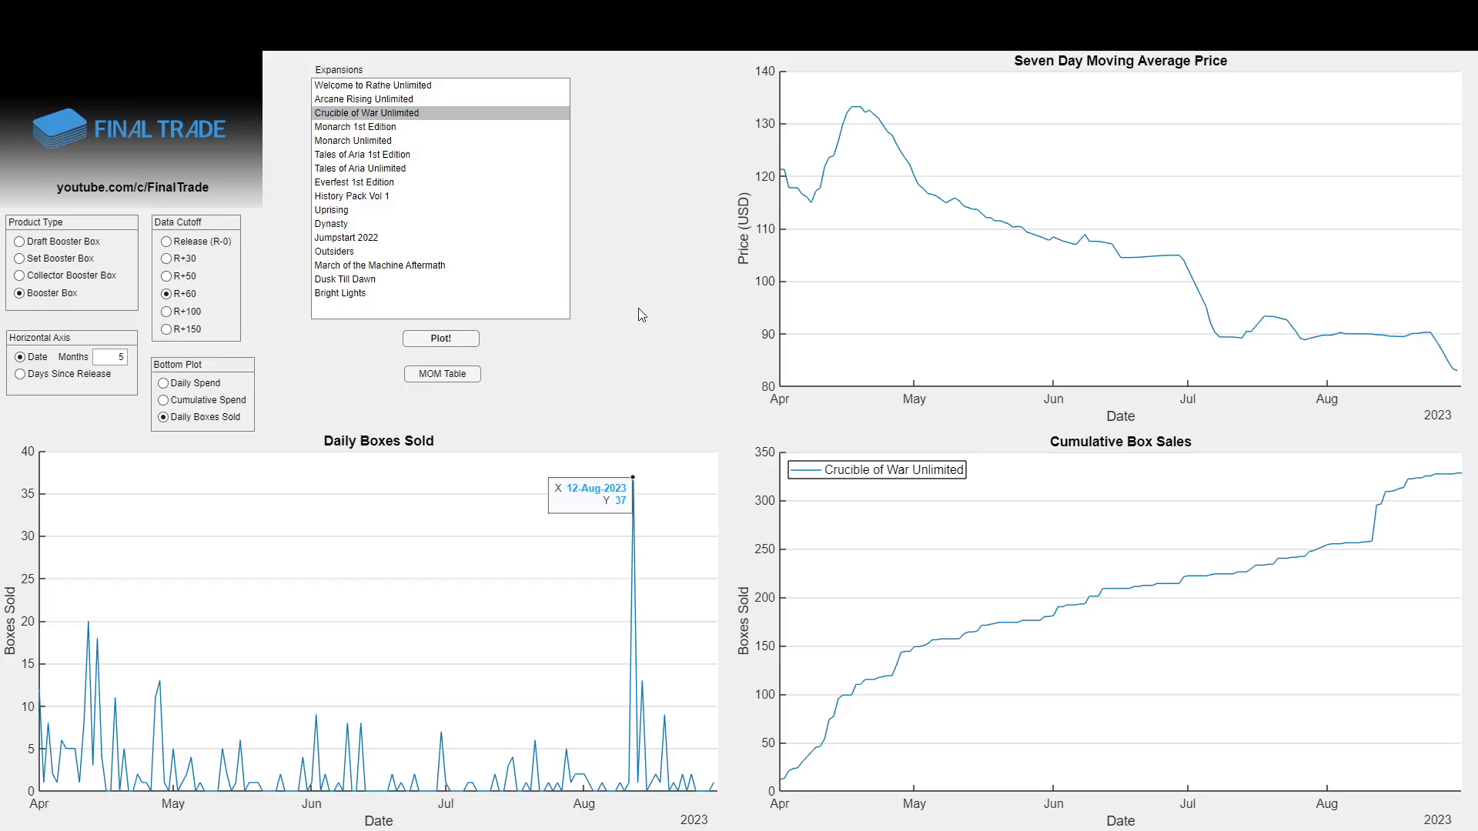
Plot Monarch, Tales of Aria and Everfest 1st Edition together with cumulative spend in the lower chart.
left_click(408, 126)
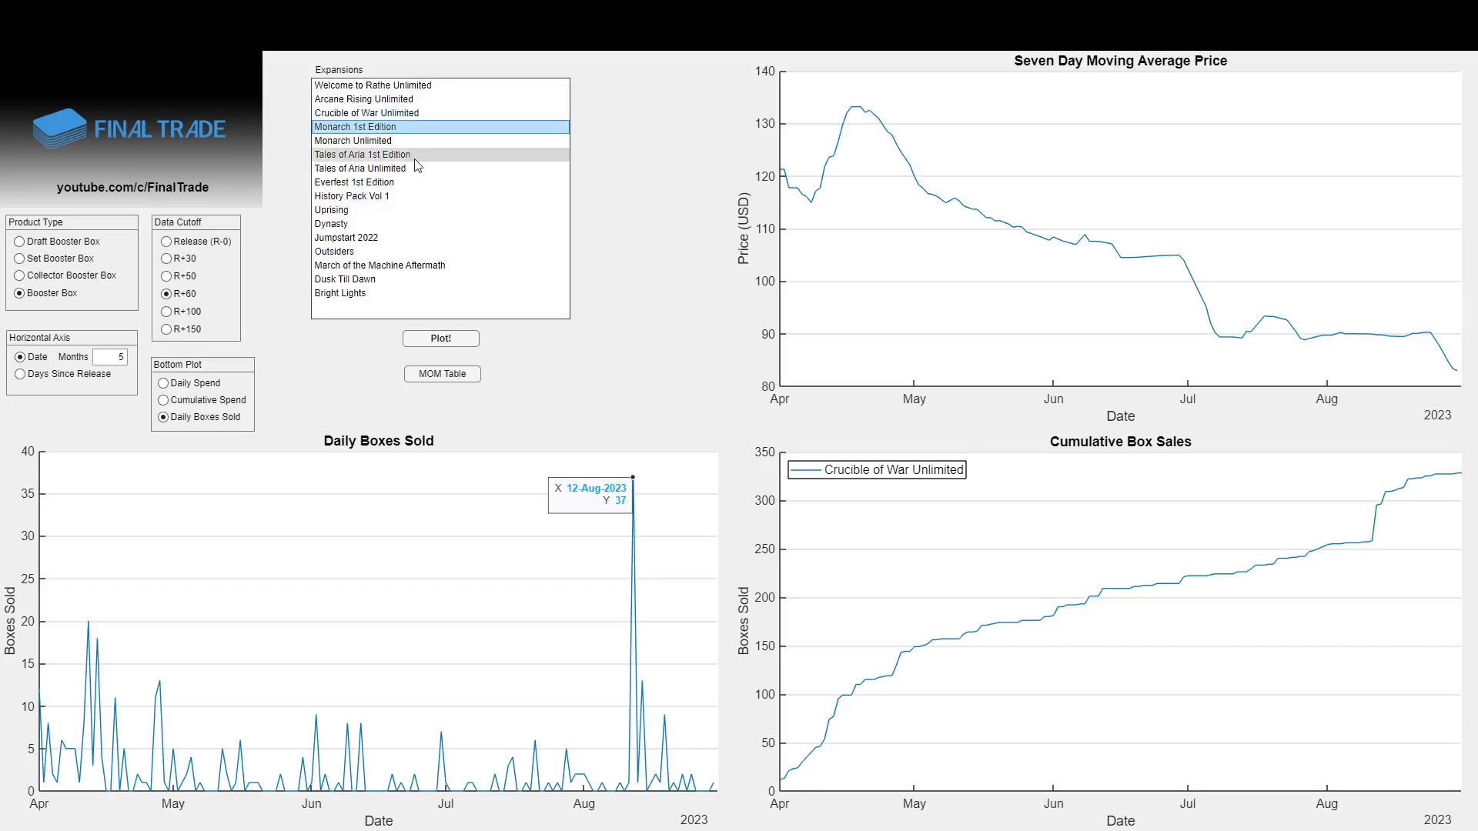
left_click(415, 157, "ctrl")
left_click(411, 184, "ctrl")
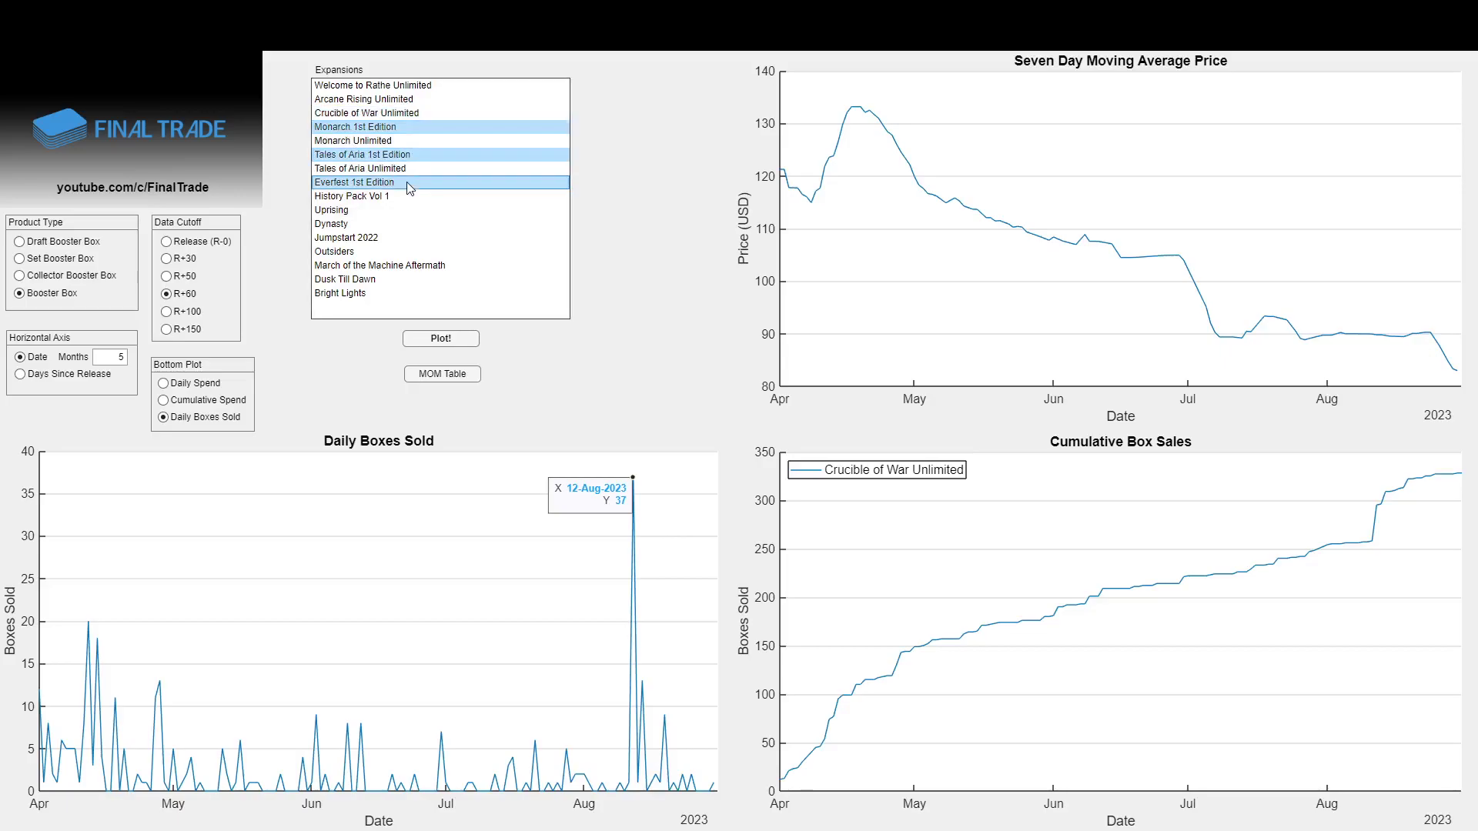
left_click(466, 344)
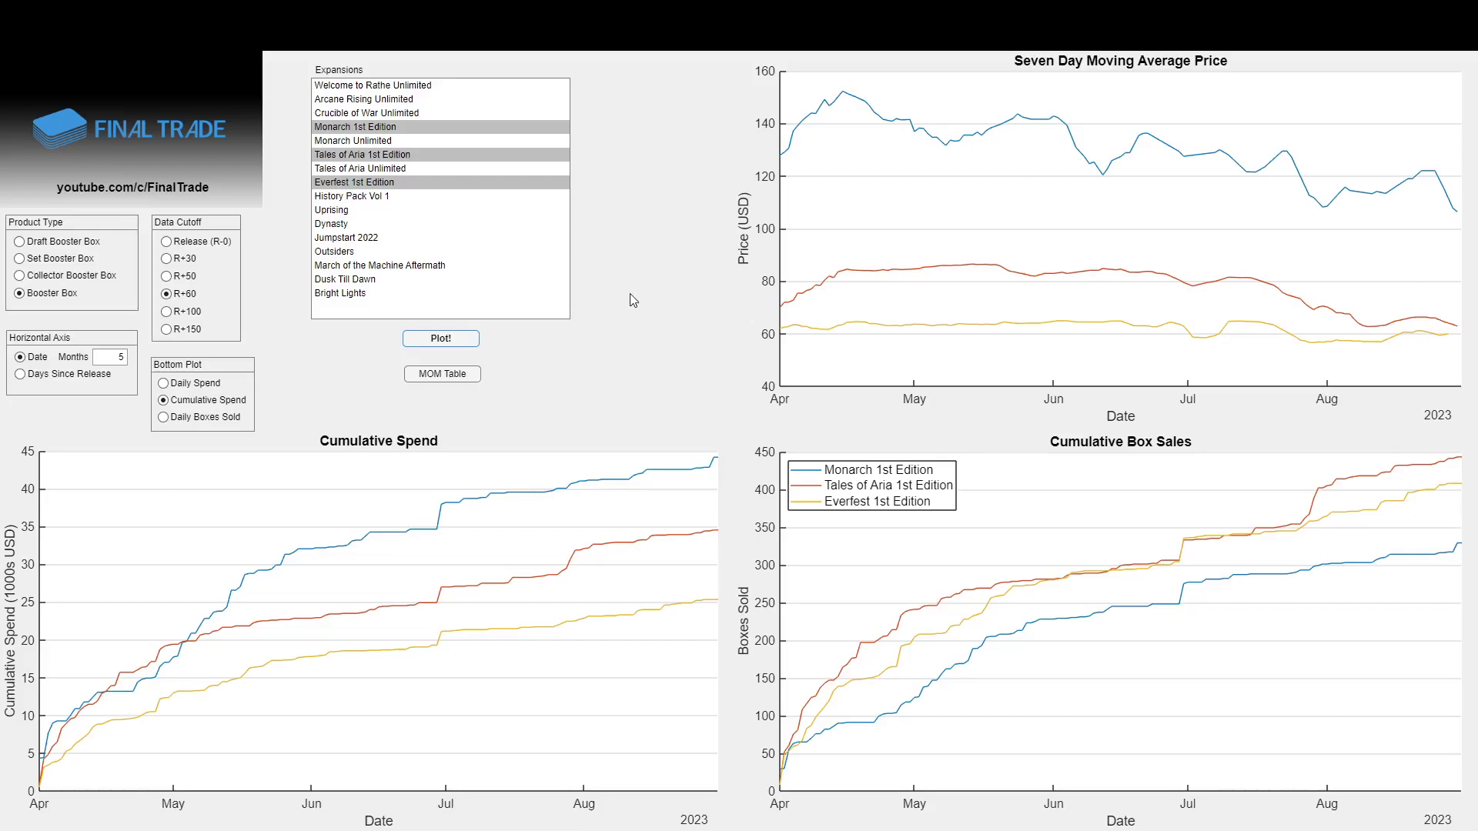
Open the 1st Edition month-over-month table and review Tales of Aria's -41% and Everfest's 61% box changes.
left_click(462, 376)
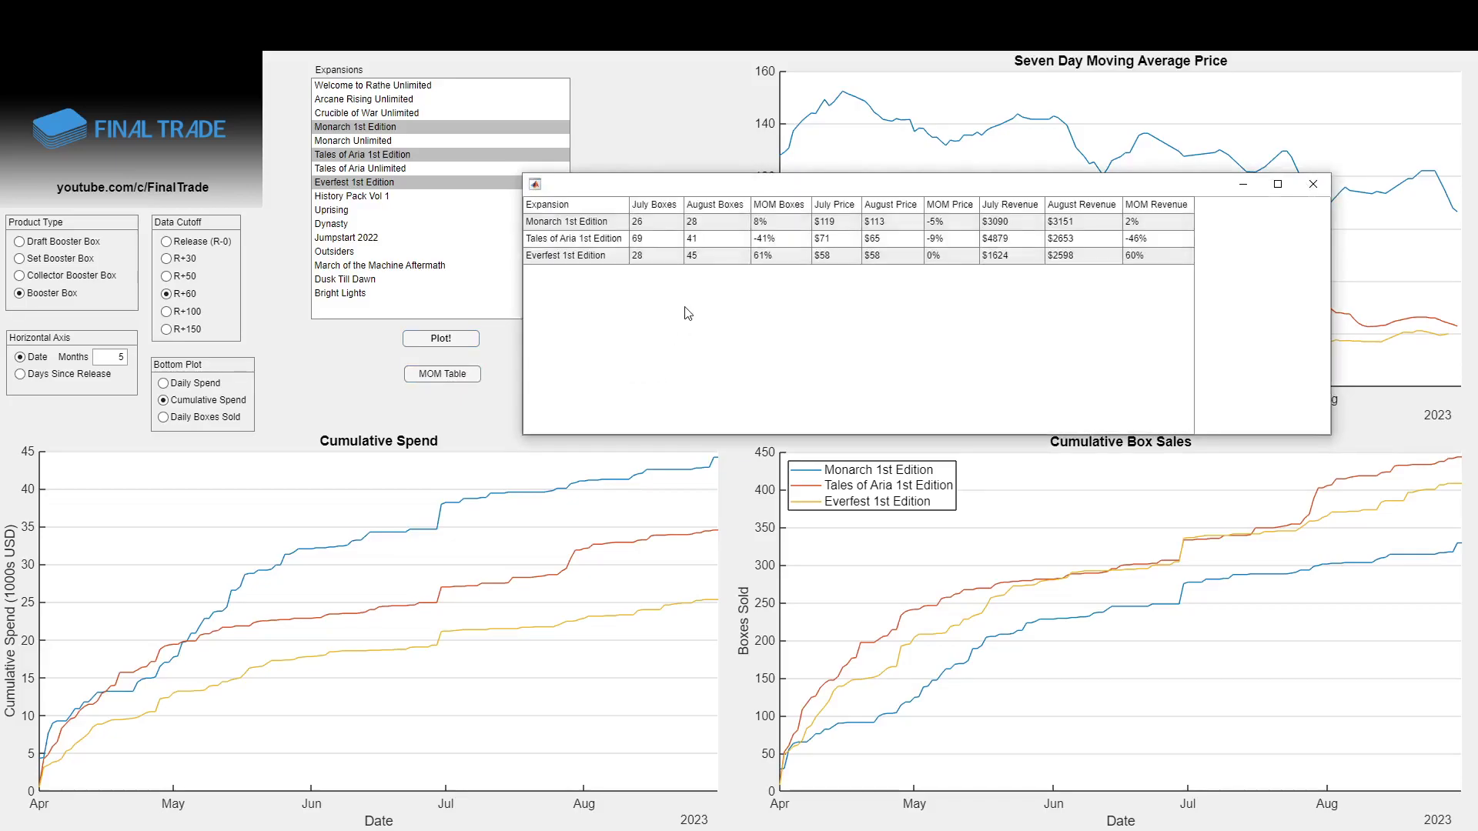
left_click(774, 241)
left_click(782, 259)
left_click_drag(656, 224, 665, 259)
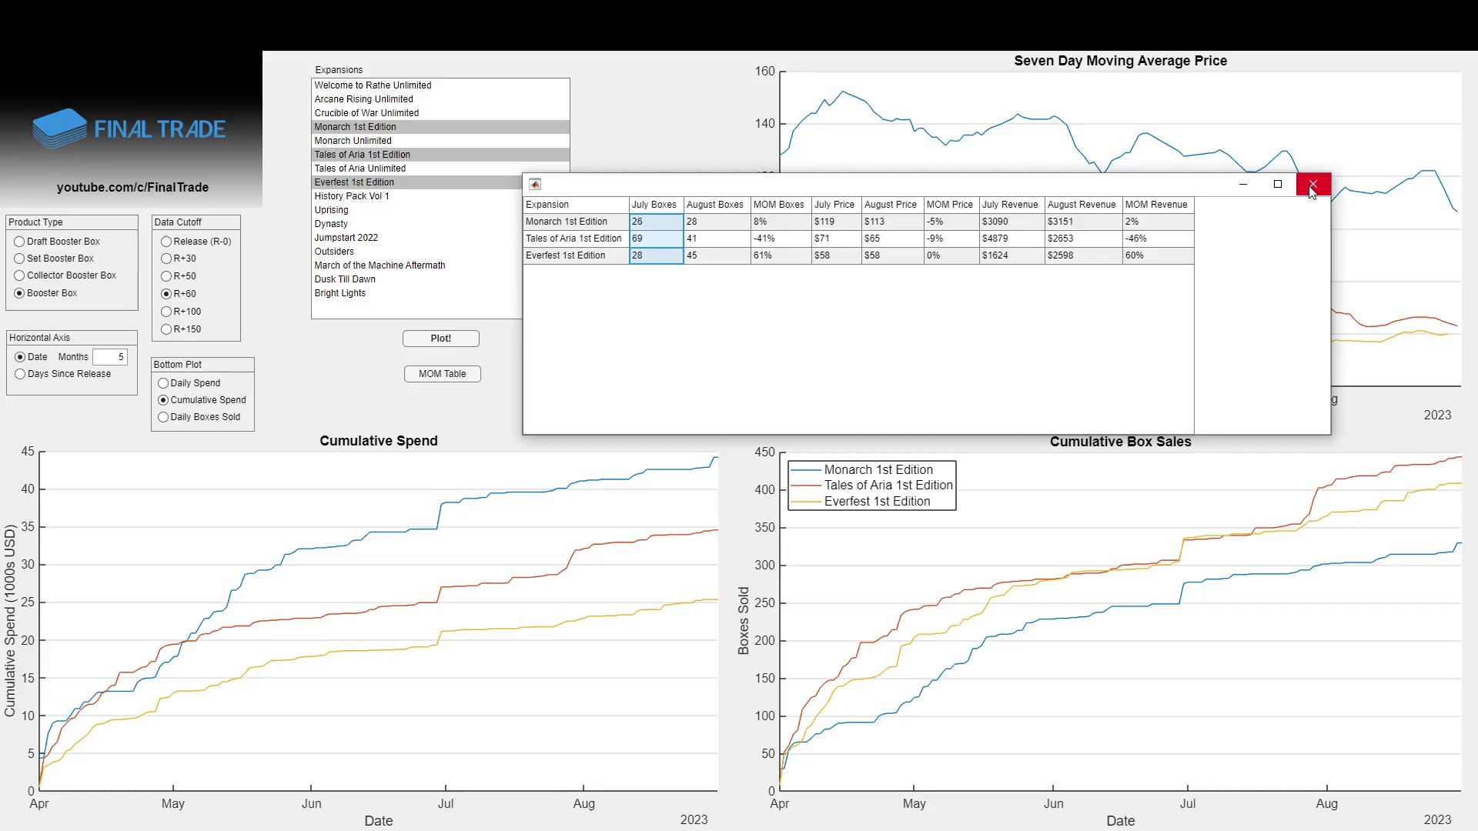
left_click(770, 222)
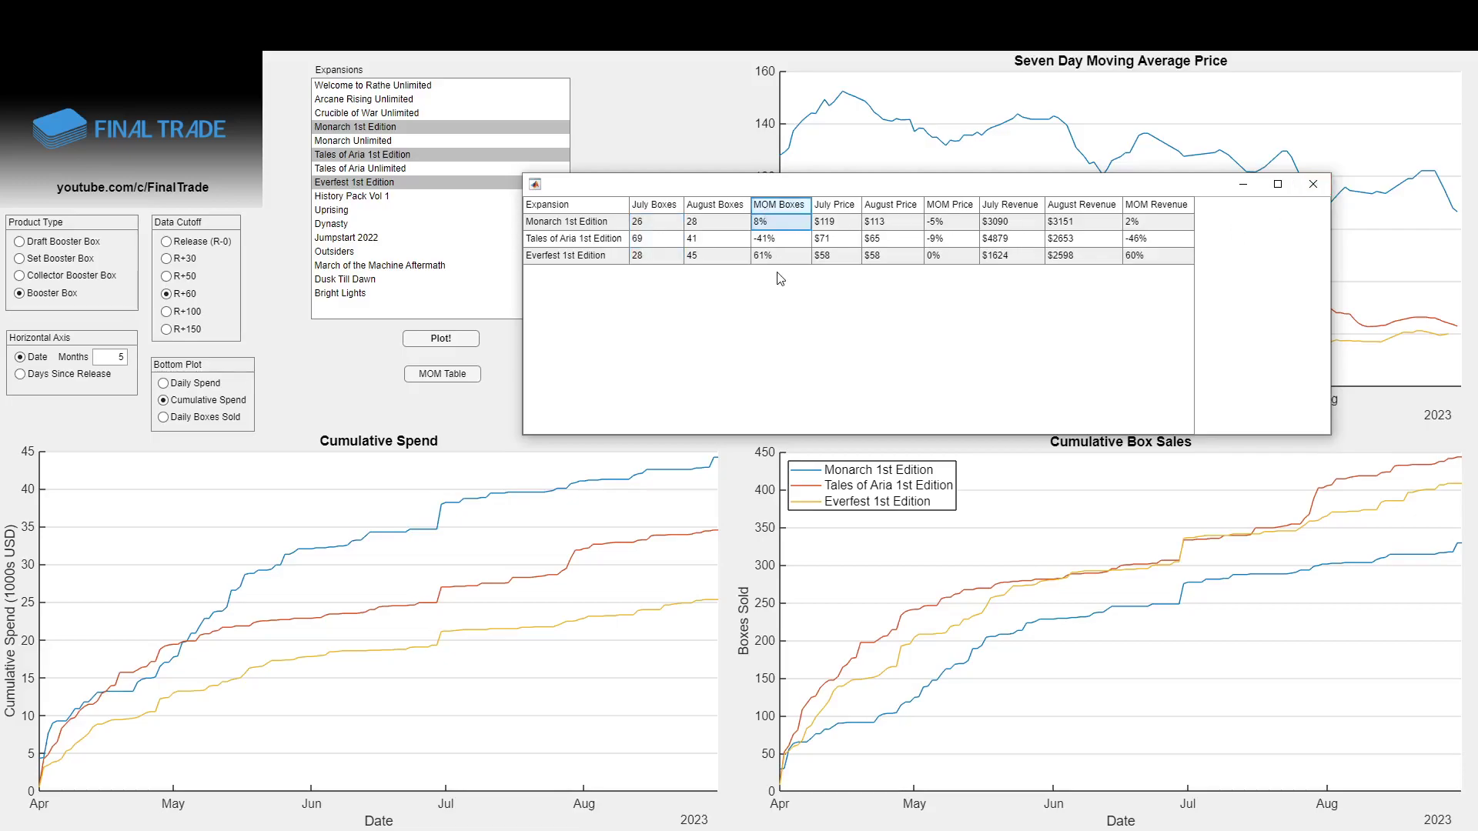
left_click(779, 255)
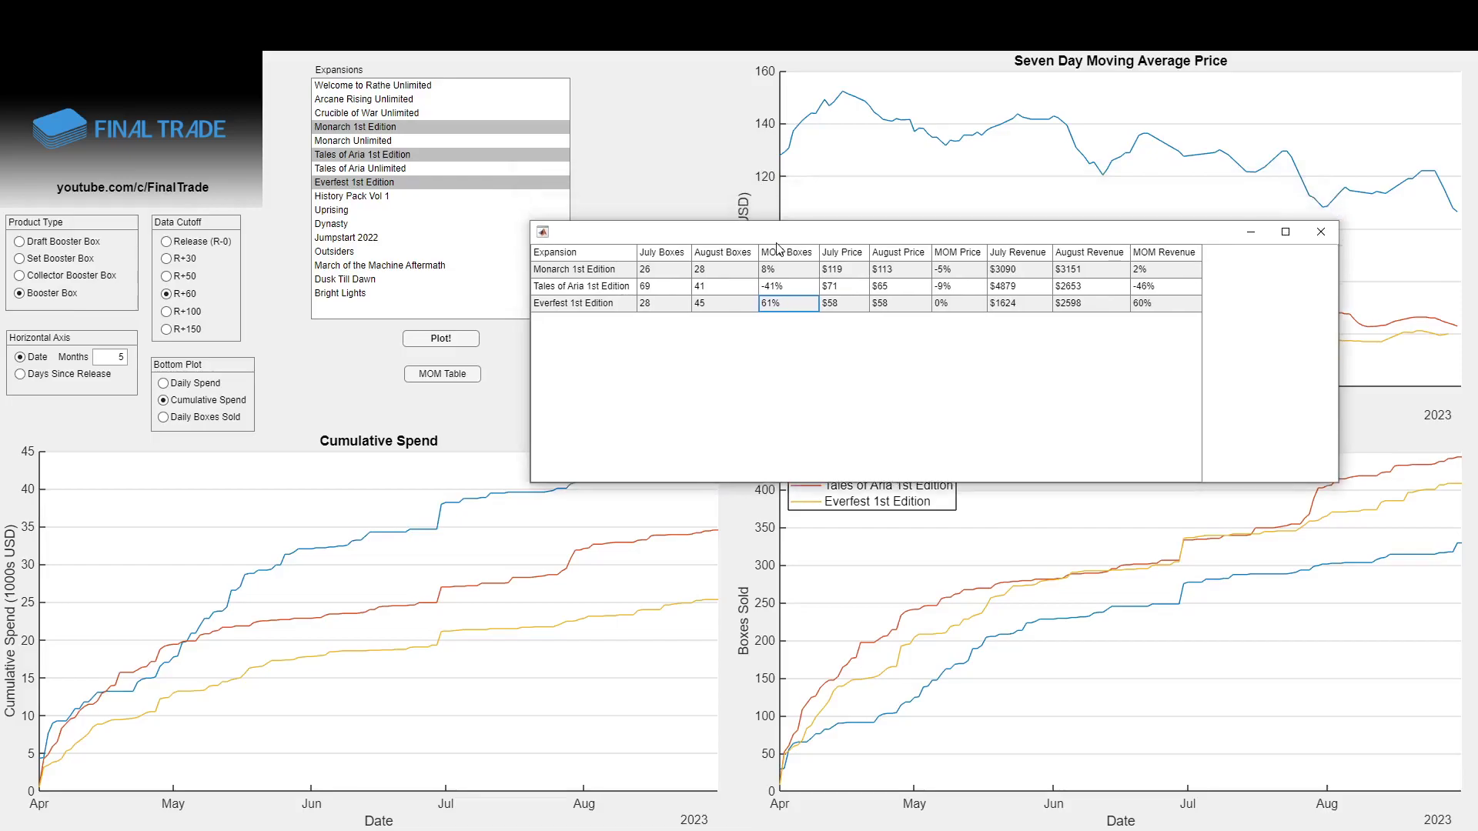
left_click(757, 201)
left_click(770, 250)
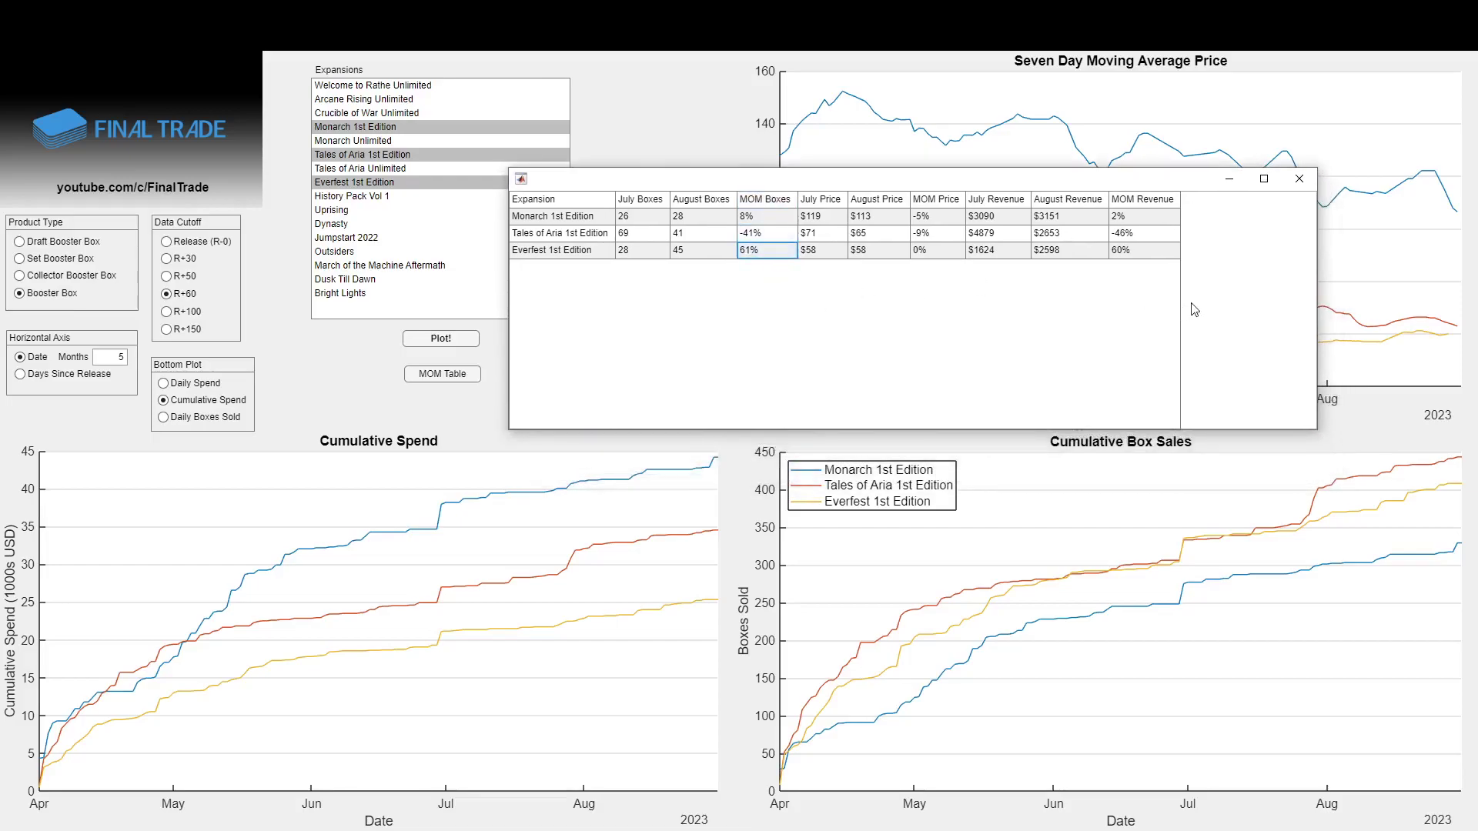
Close the previous table and plot History Pack Vol 1 against Uprising.
left_click(1300, 180)
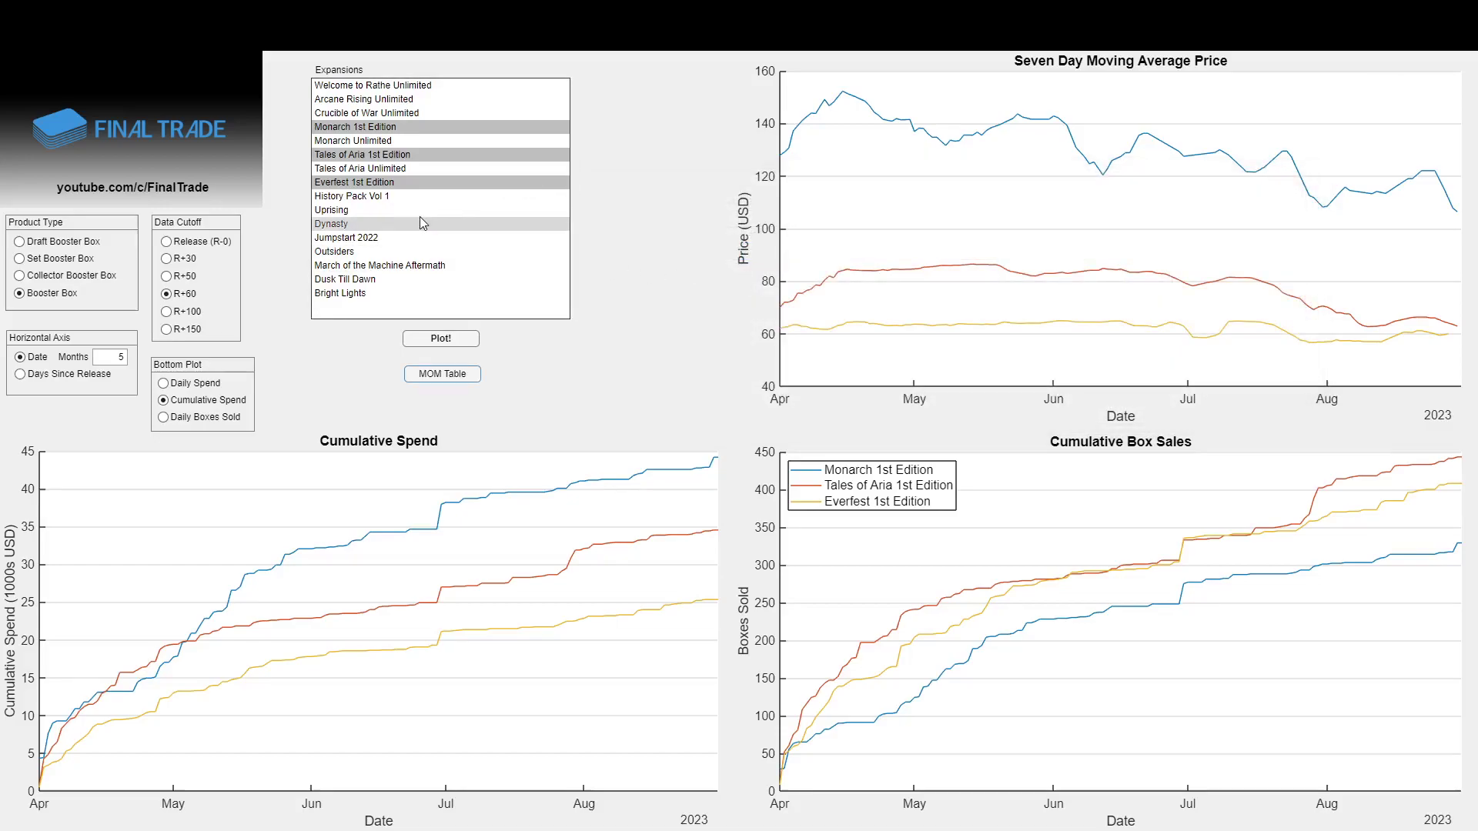
left_click_drag(387, 198, 375, 212)
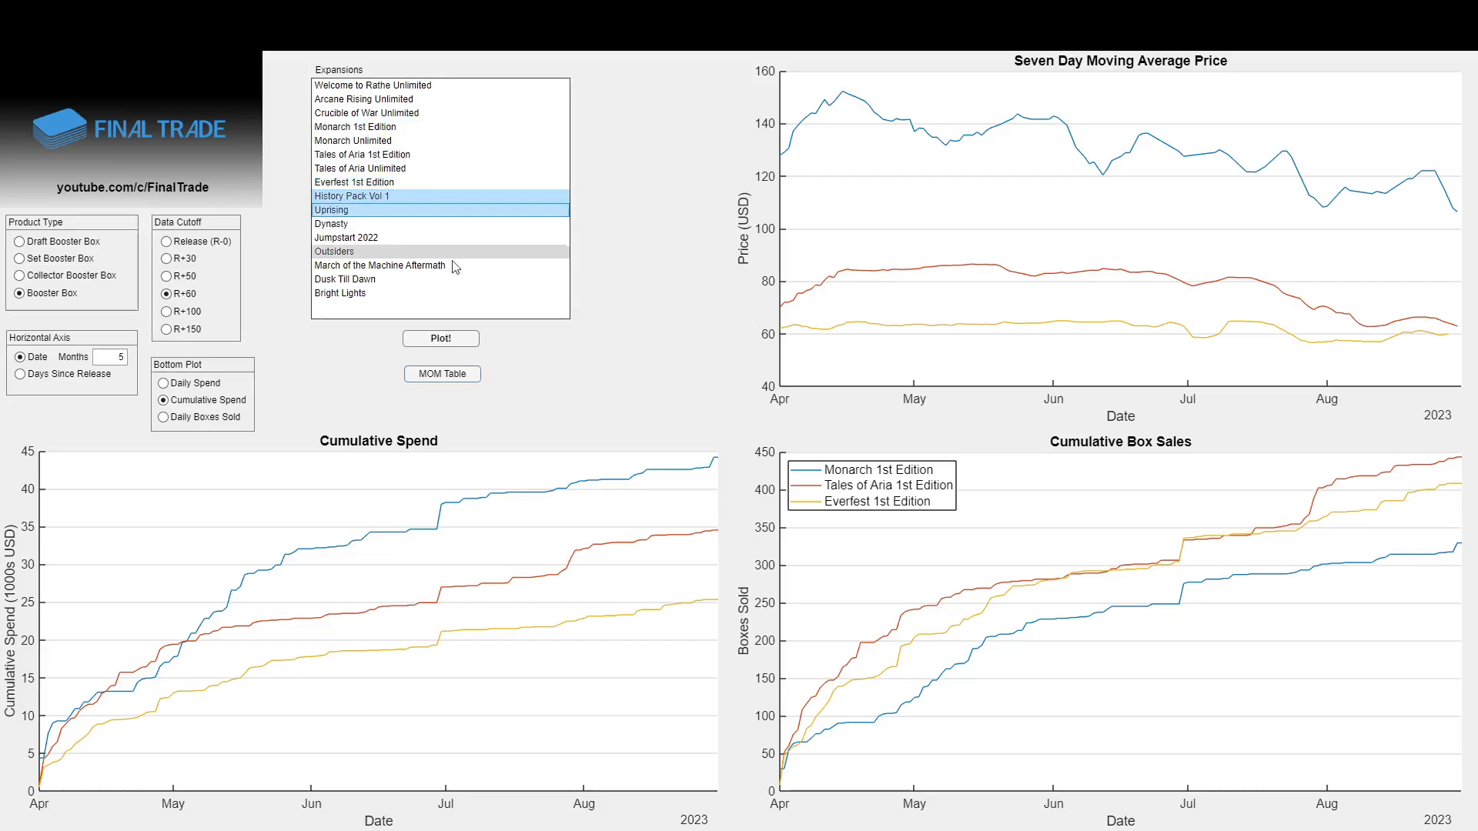
left_click(452, 346)
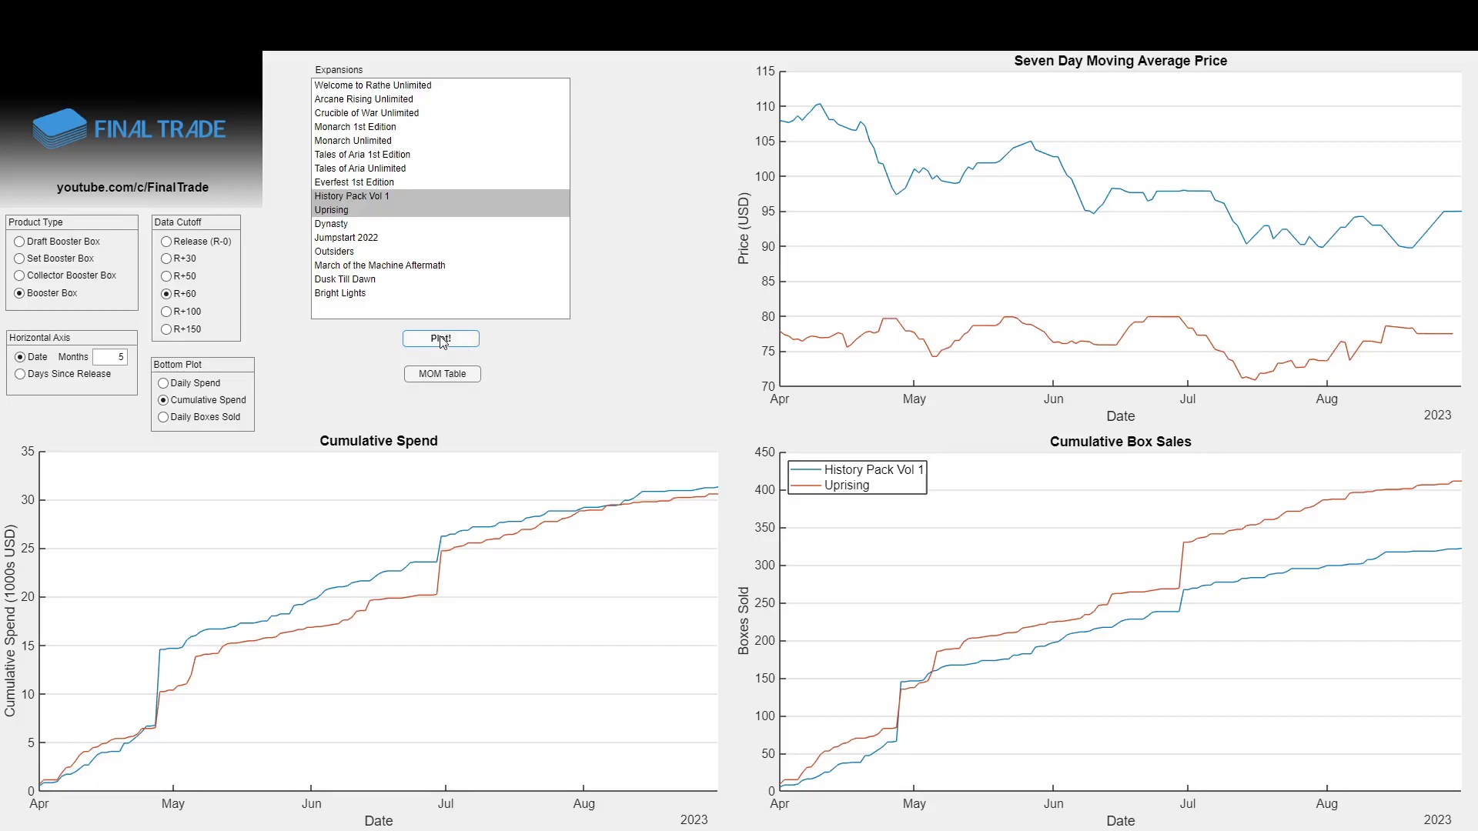
Review both expansions' July, August and month-over-month box figures in the MOM table, then close it.
left_click(443, 374)
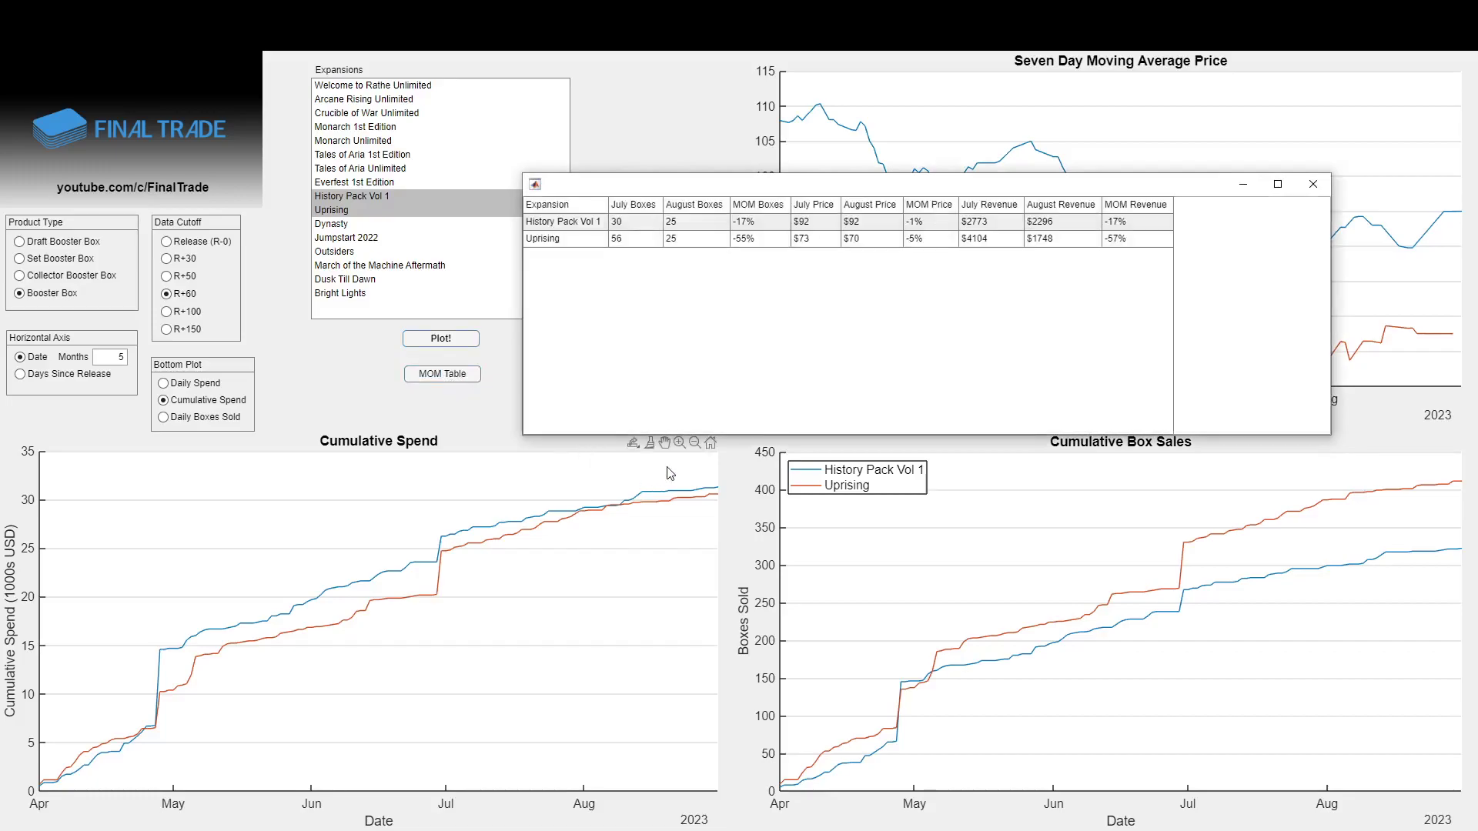
left_click(633, 222)
left_click_drag(674, 245, 750, 243)
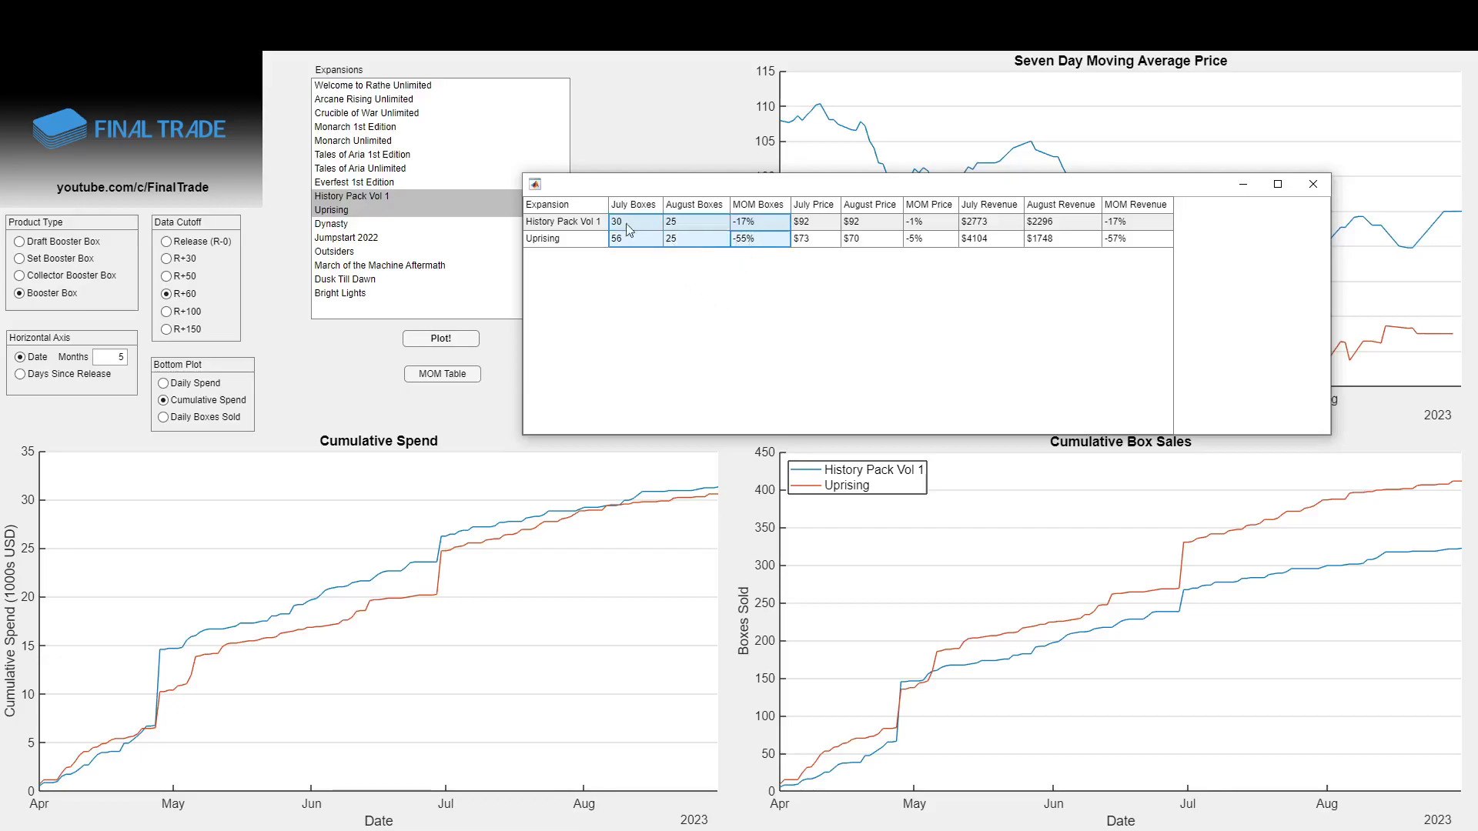
left_click(1314, 184)
Plot Dynasty, Outsiders and Dusk Till Dawn with the horizontal axis in days since release.
left_click(425, 223)
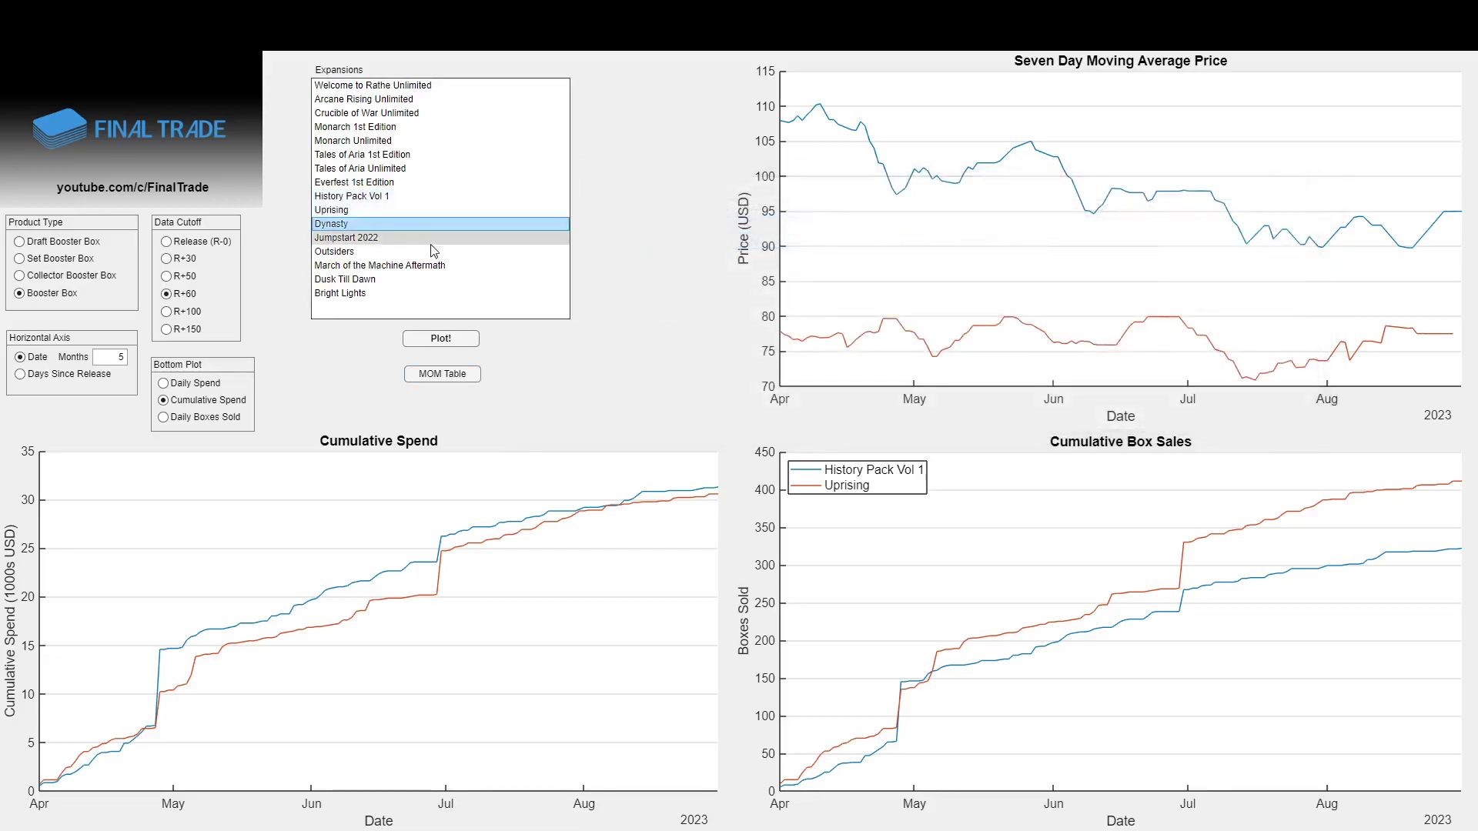
left_click(430, 252, "ctrl")
left_click(426, 279, "ctrl")
left_click(55, 375)
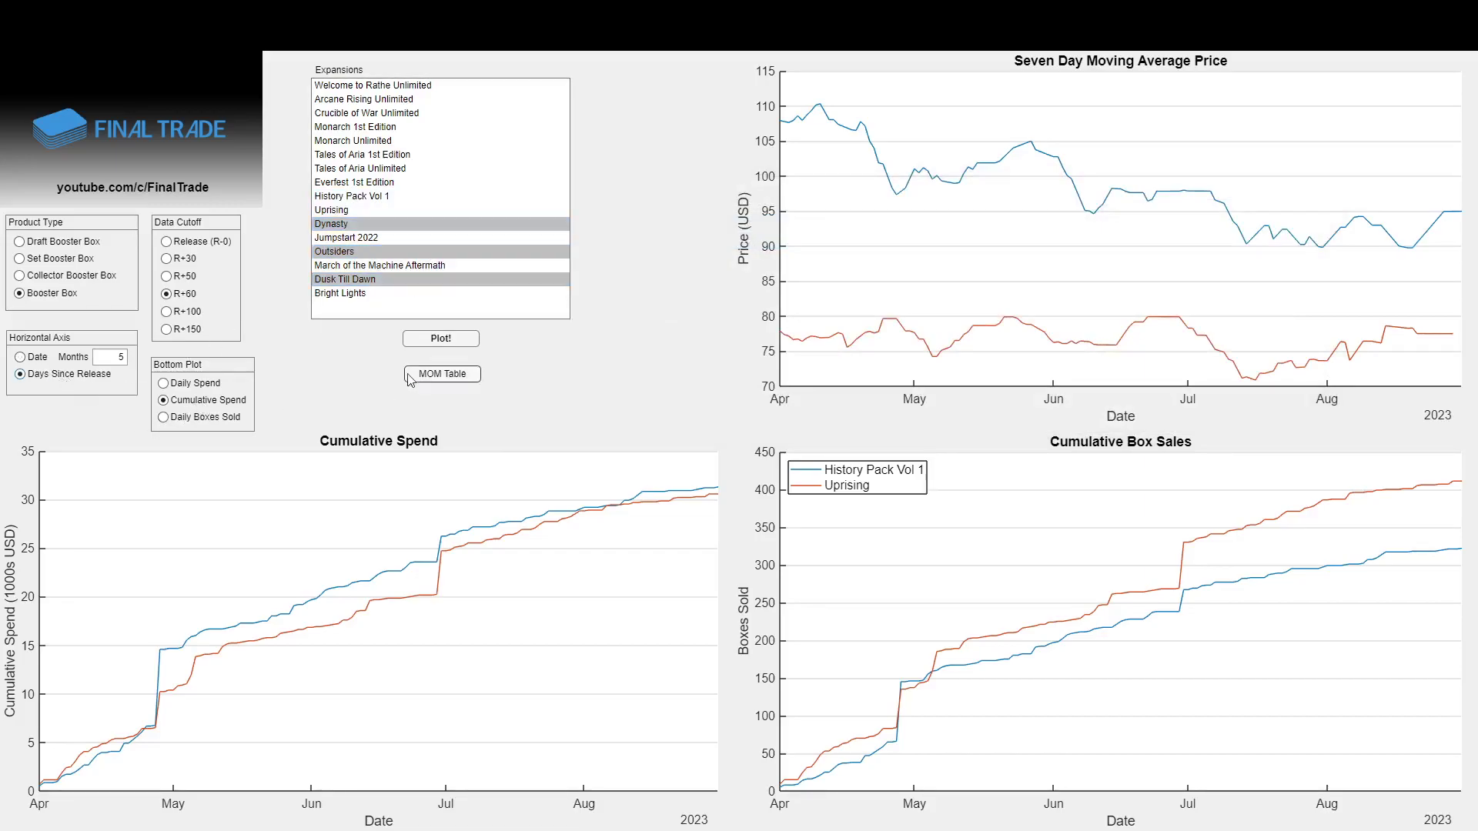
left_click(457, 343)
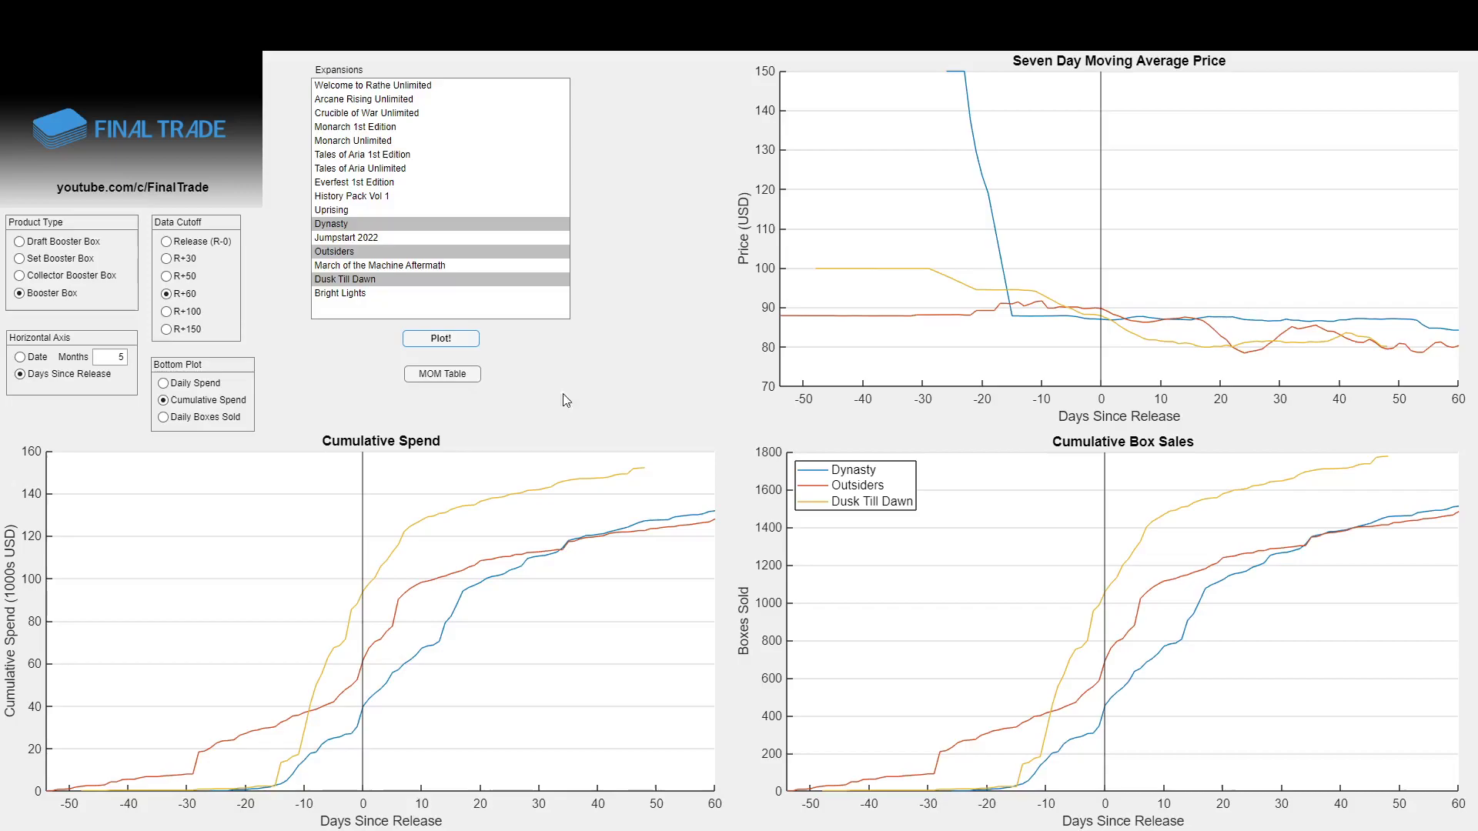
Extend the data cutoff to R+100 days, then select Bright Lights alone.
left_click(167, 311)
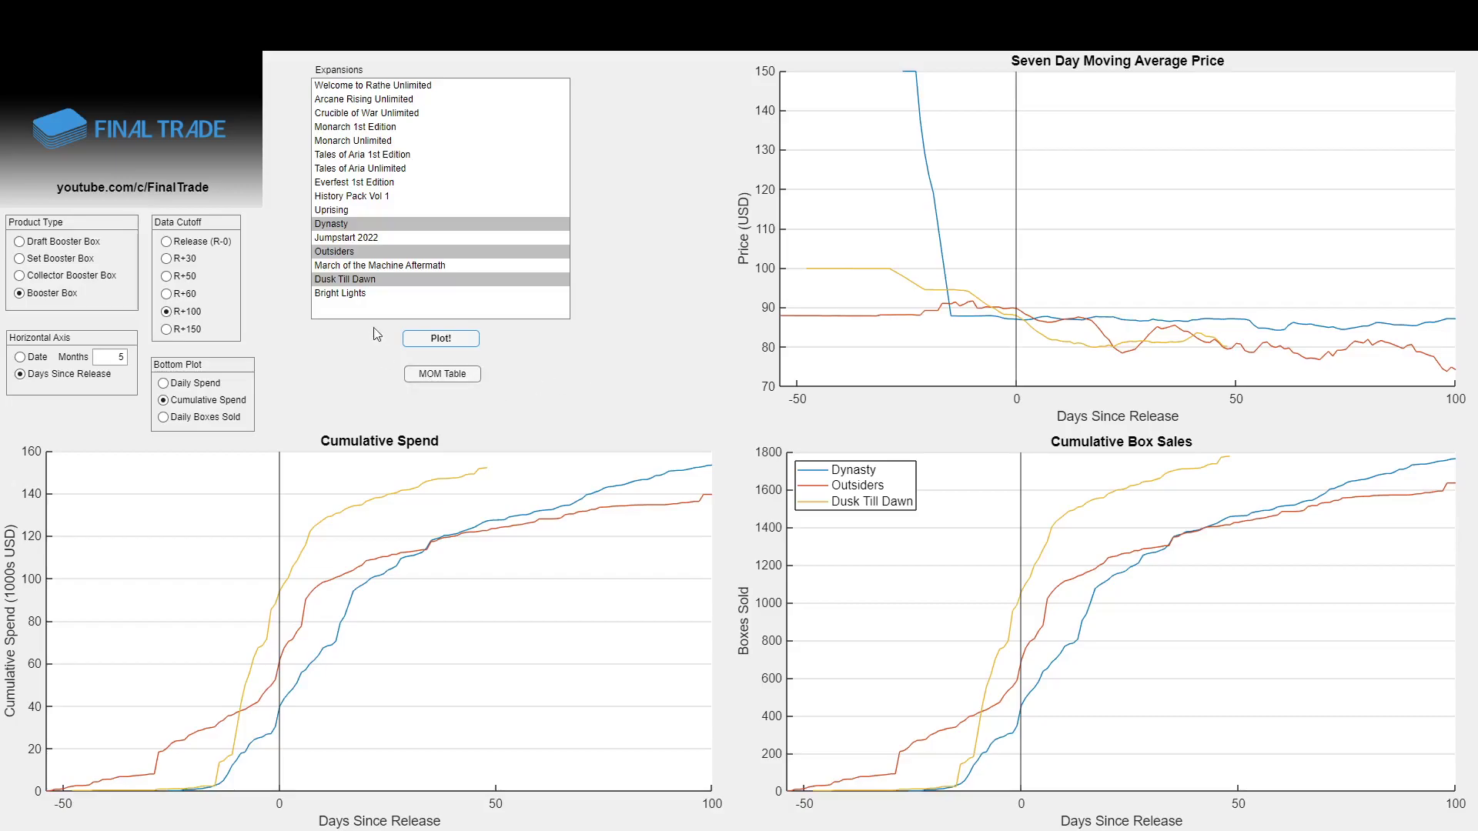
left_click(347, 294)
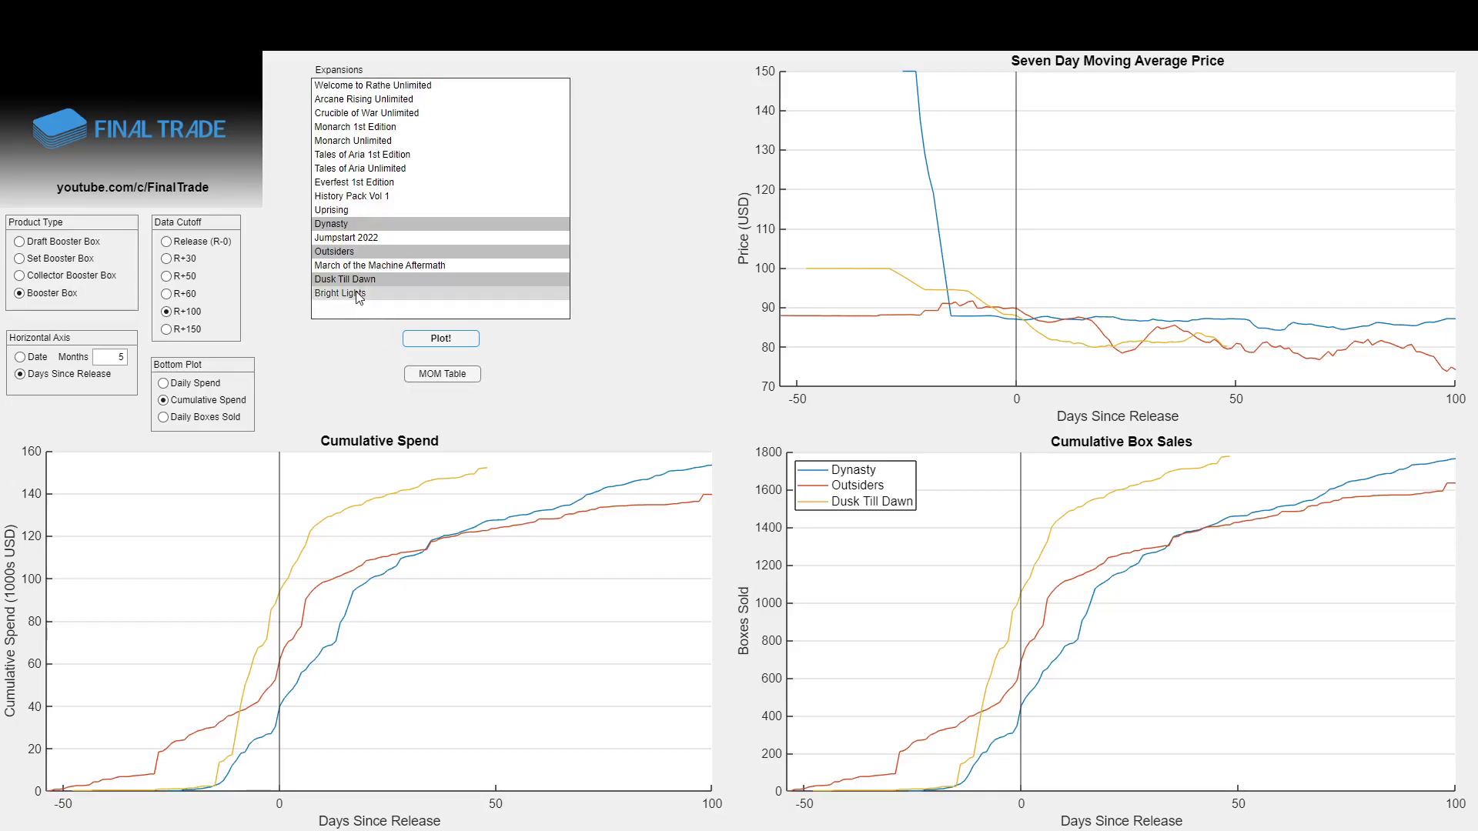
Plot Bright Lights alone with data cut off at release day (R-0).
left_click(179, 244)
left_click(414, 335)
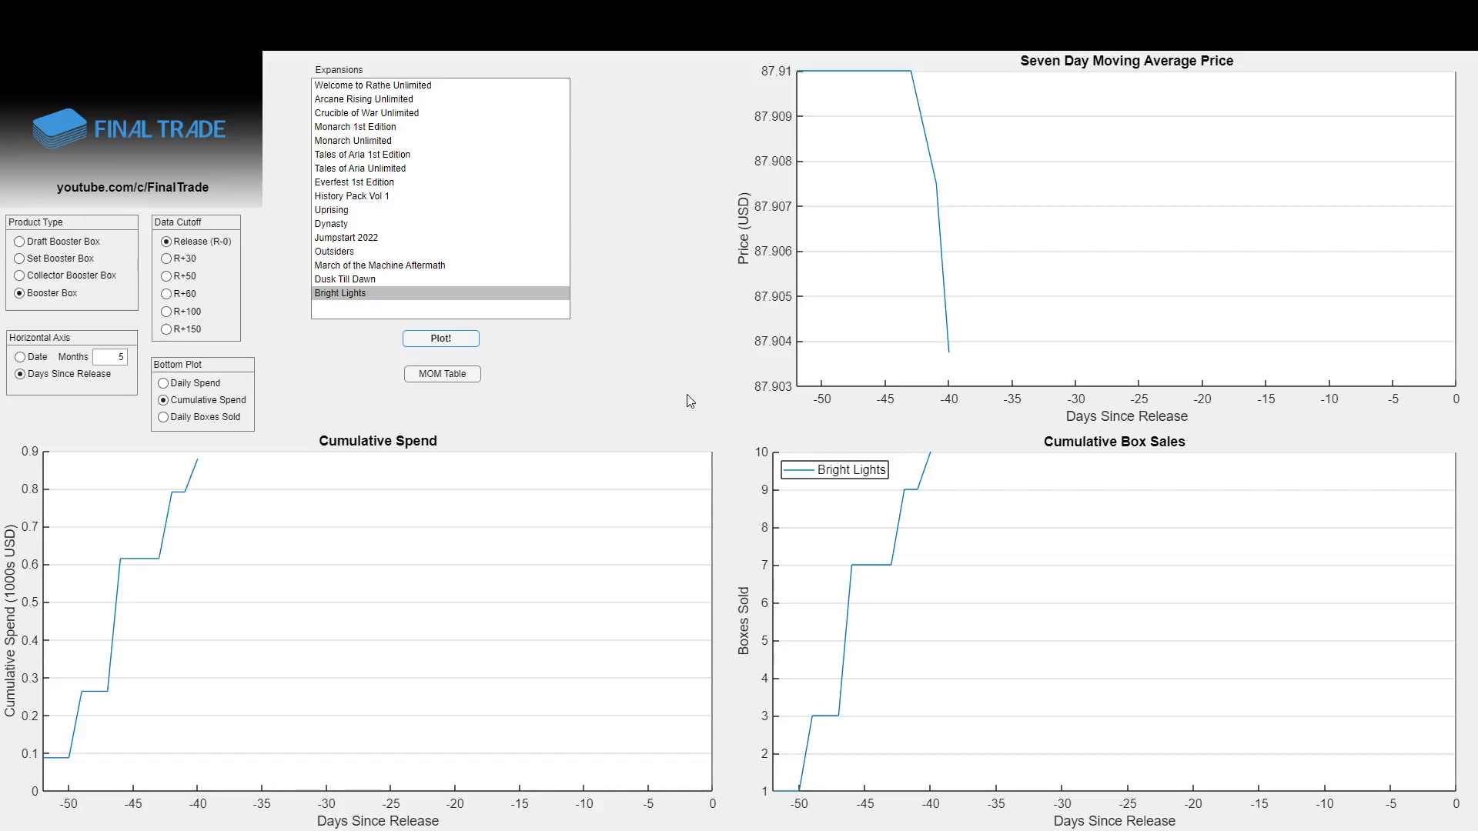
Plot Welcome to Rathe, Arcane Rising and Crucible of War Unlimited against calendar dates.
left_click_drag(518, 85, 493, 100)
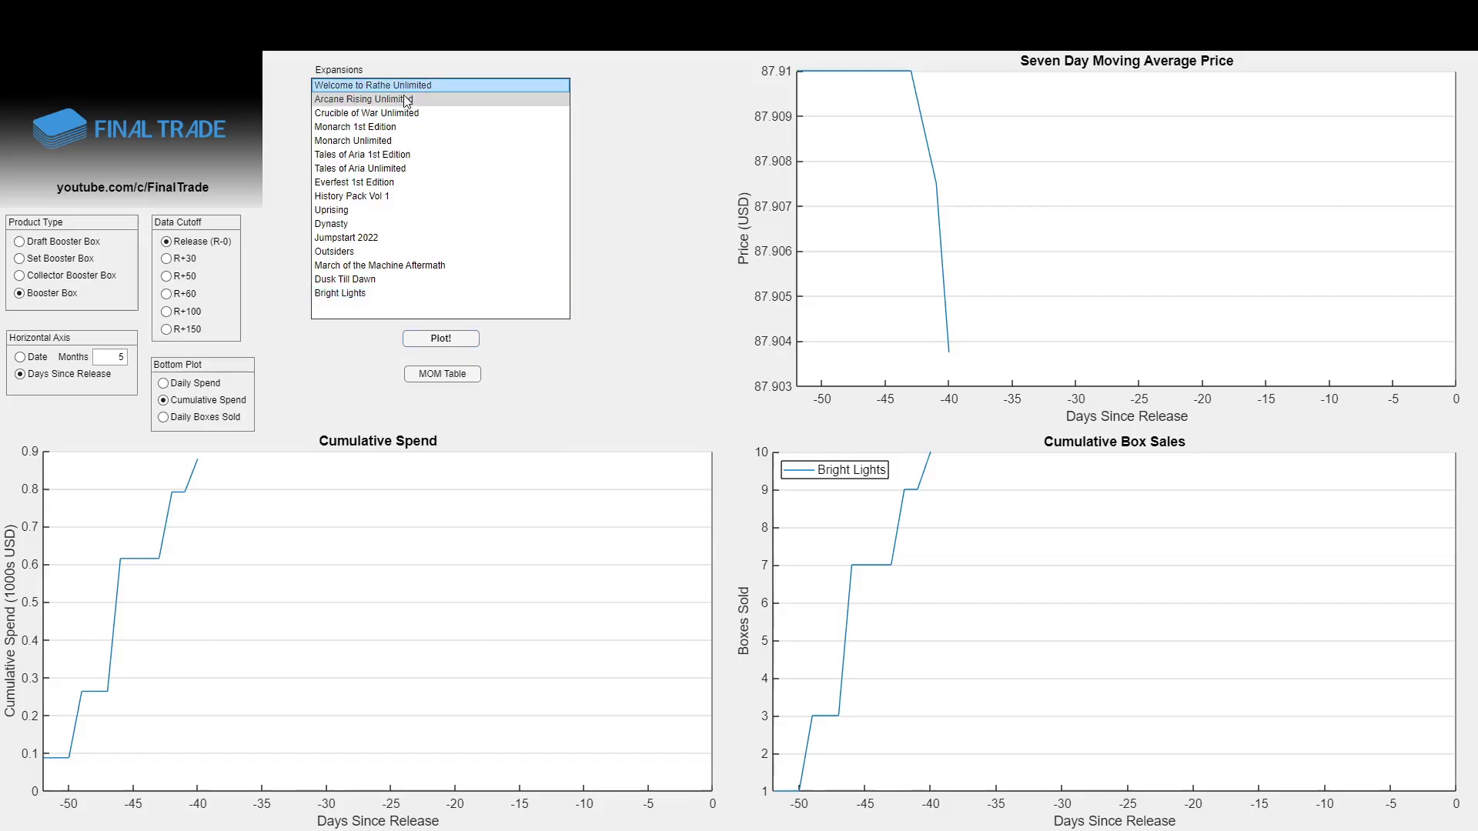
left_click(407, 116, "shift")
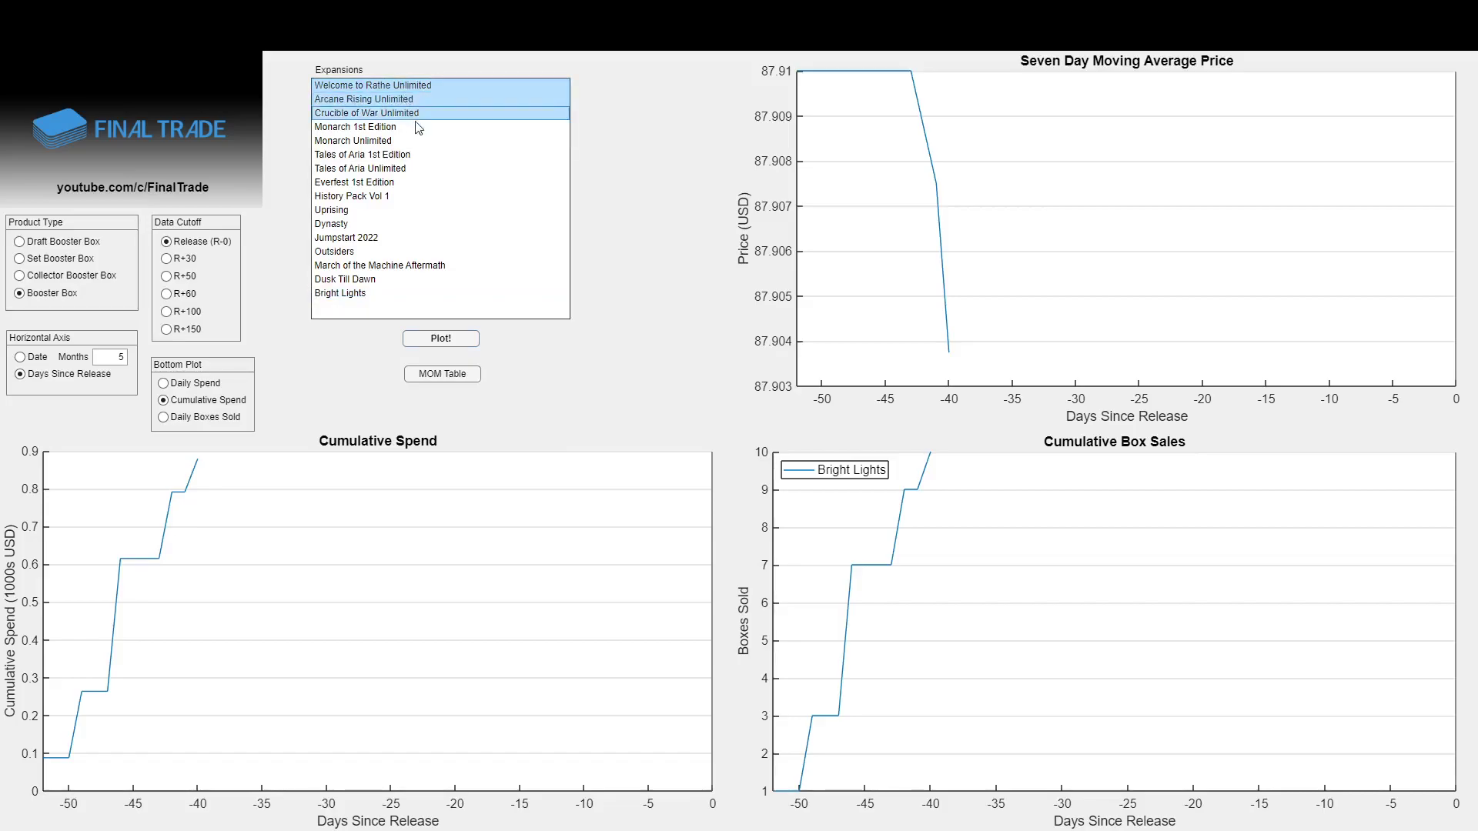
left_click(46, 360)
left_click(443, 340)
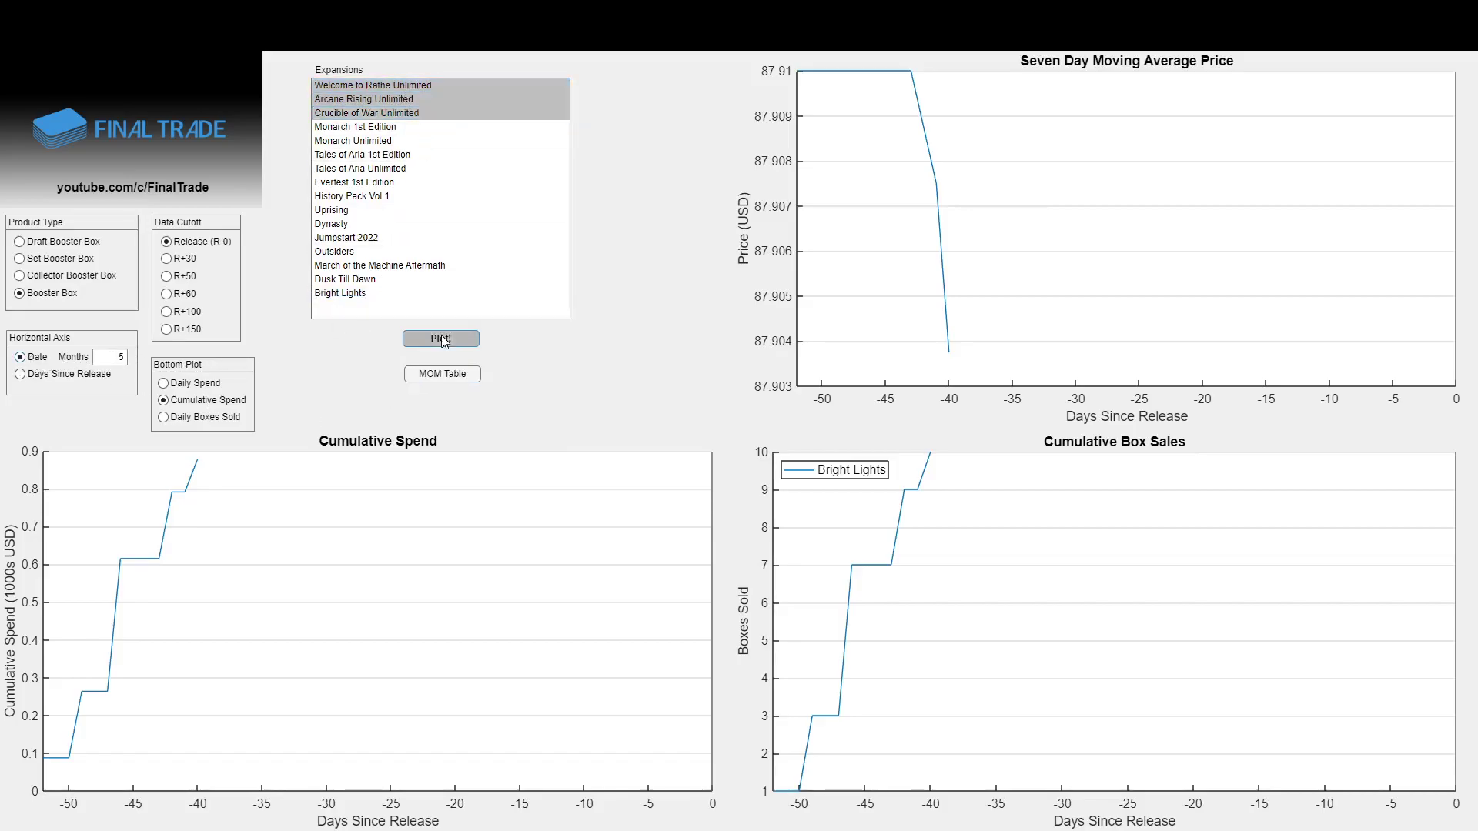